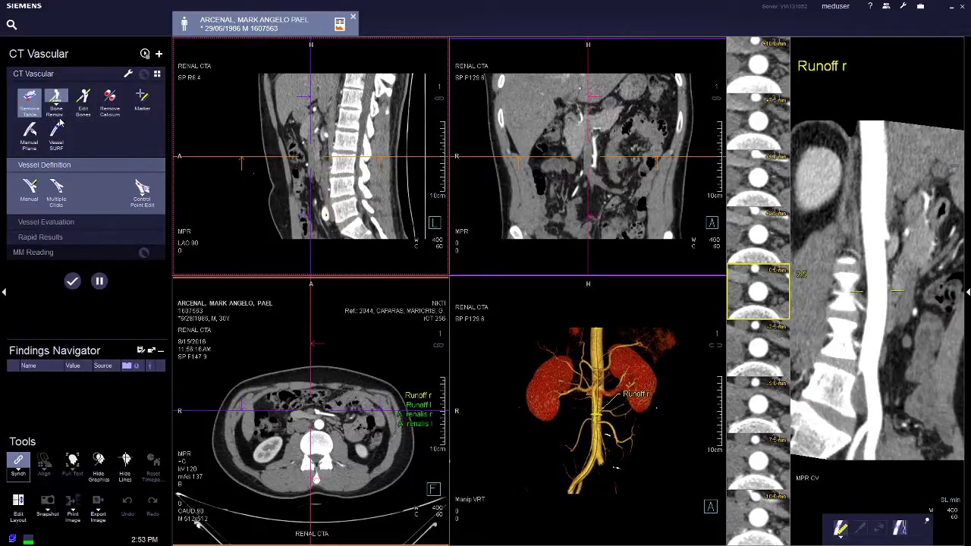
# - Use Edit Bones to mark the stray fragments around the pelvis and beside the iliac vessels as bone so they leave the 3D view
pyautogui.moveTo(665, 411); pyautogui.dragTo(613, 408)
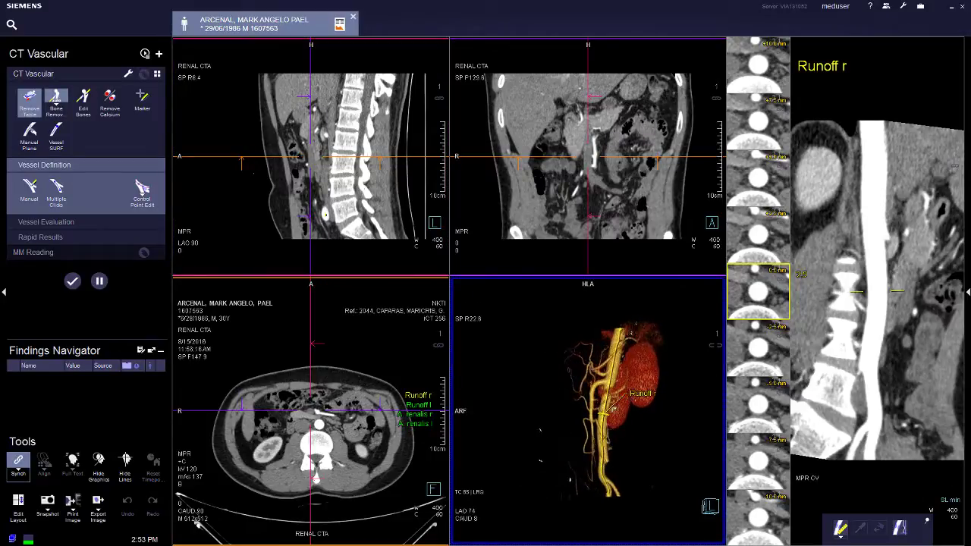
pyautogui.moveTo(540, 395); pyautogui.dragTo(571, 394)
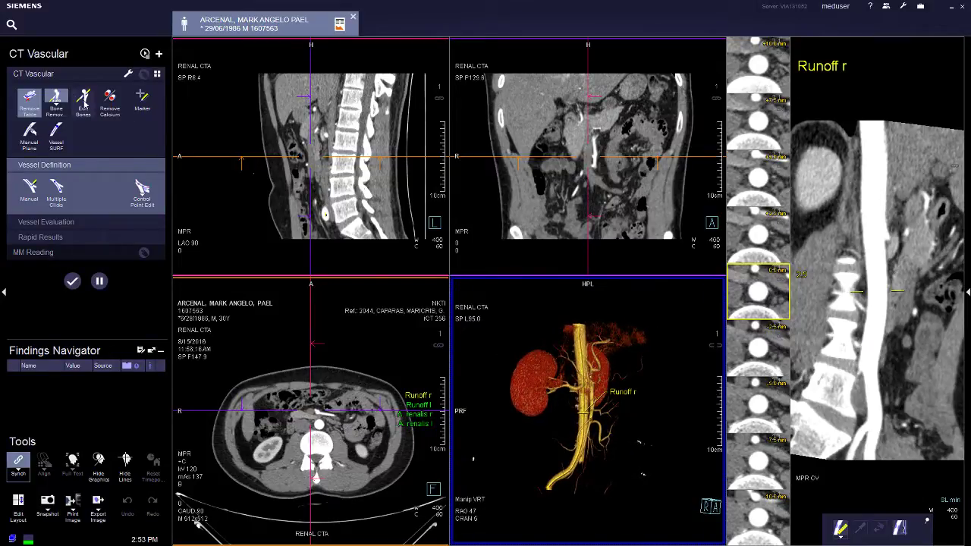
pyautogui.click(83, 96)
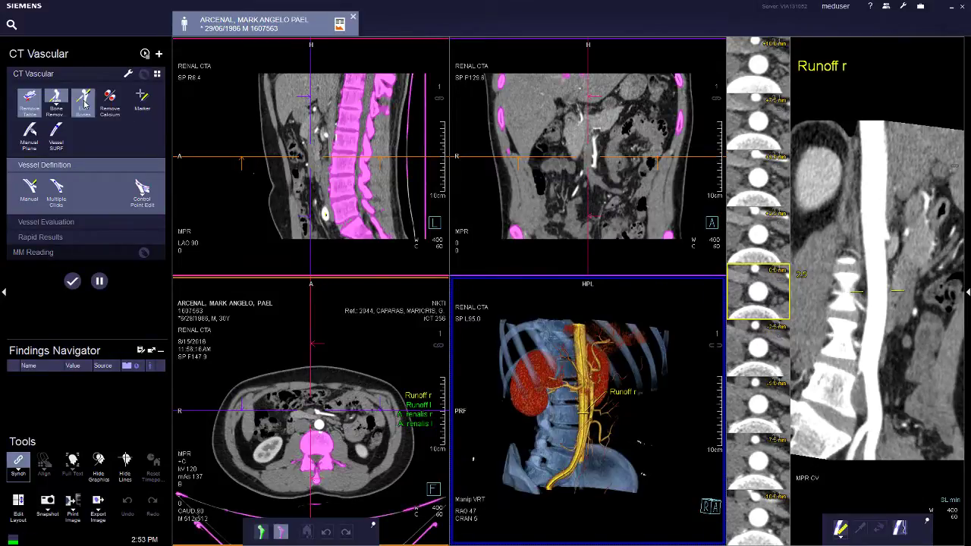
pyautogui.click(643, 475)
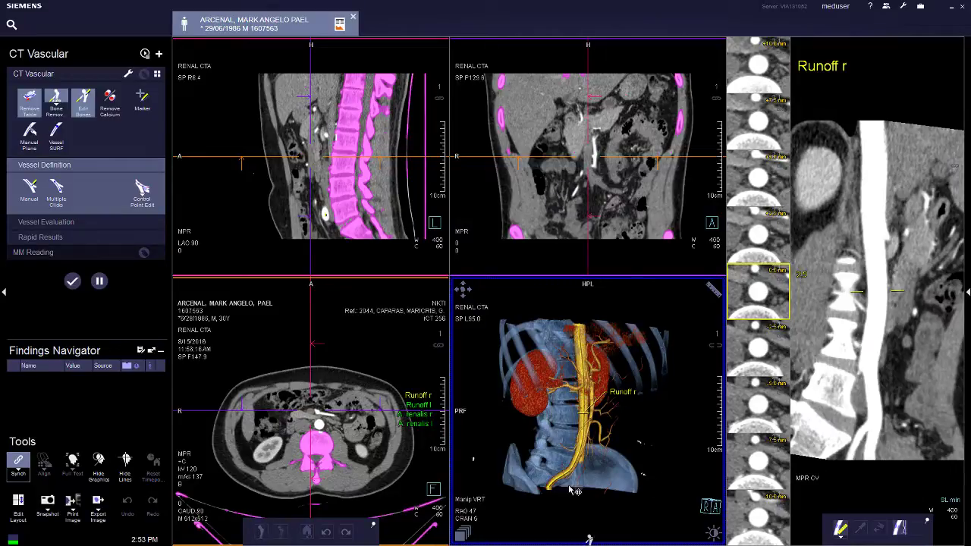
pyautogui.click(472, 458)
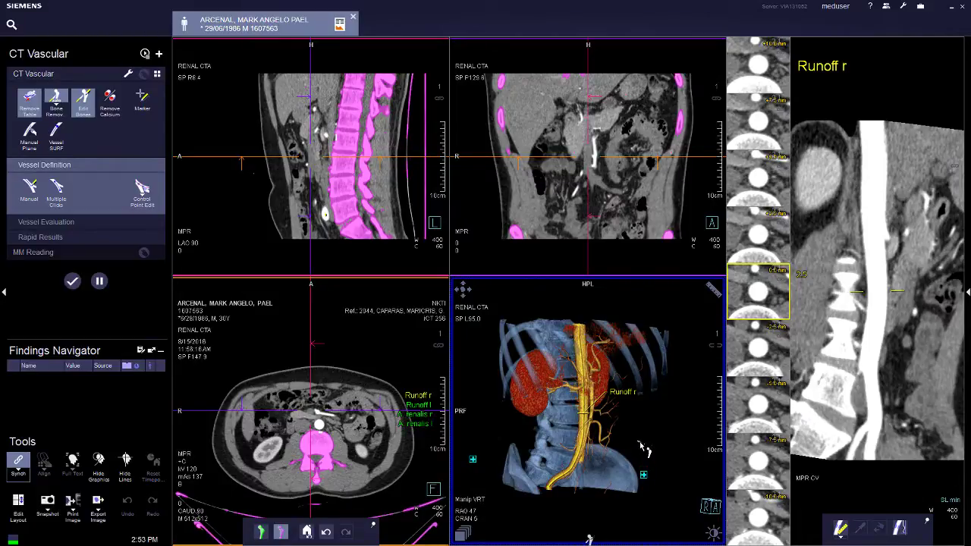
pyautogui.moveTo(640, 436); pyautogui.dragTo(670, 503)
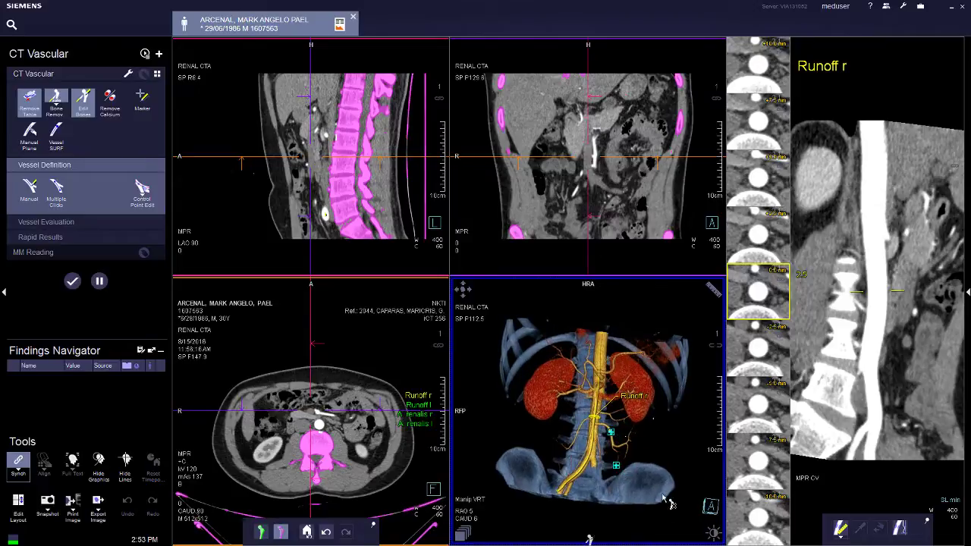
pyautogui.click(600, 483)
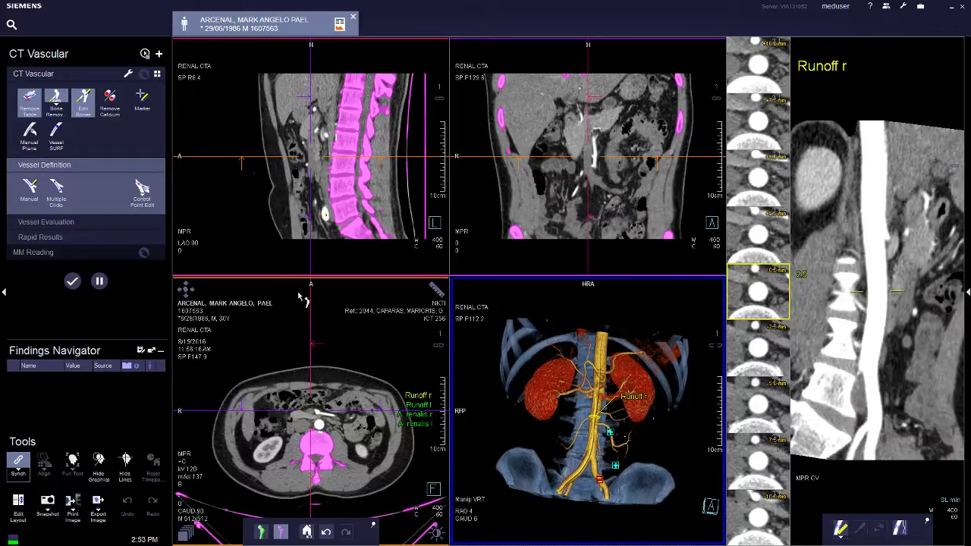
pyautogui.click(87, 108)
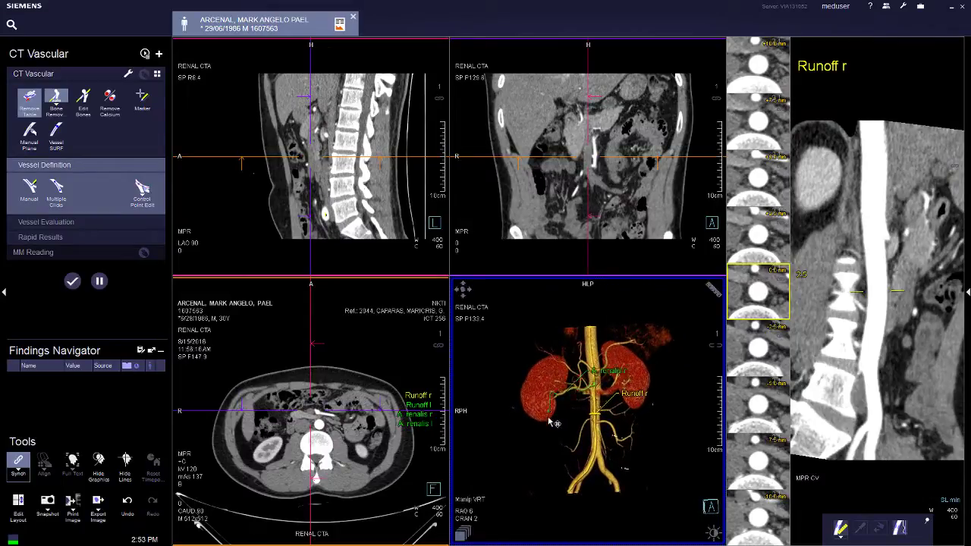
# - Display the 3D view as a MIP with window width 396 and center 253, and hide the vessel centerline
pyautogui.click(465, 531)
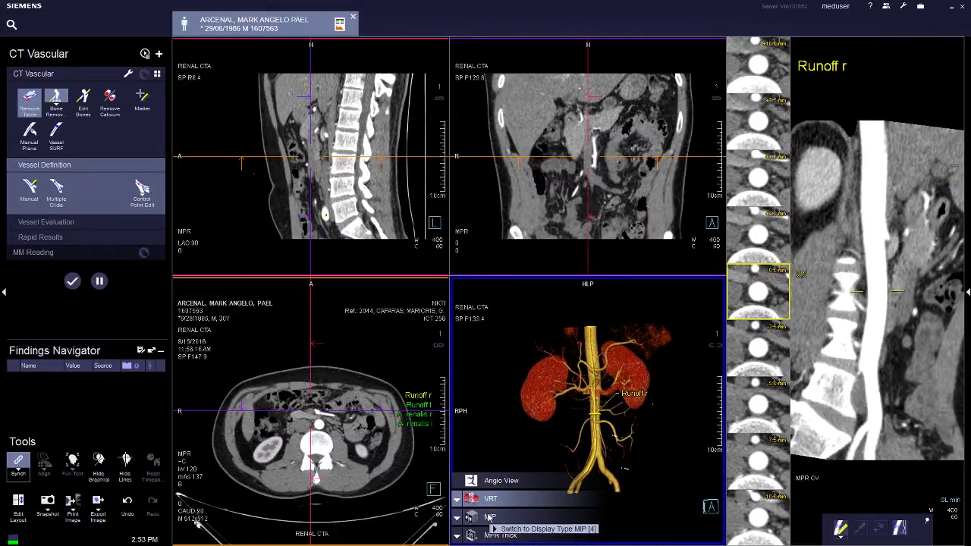
pyautogui.click(490, 518)
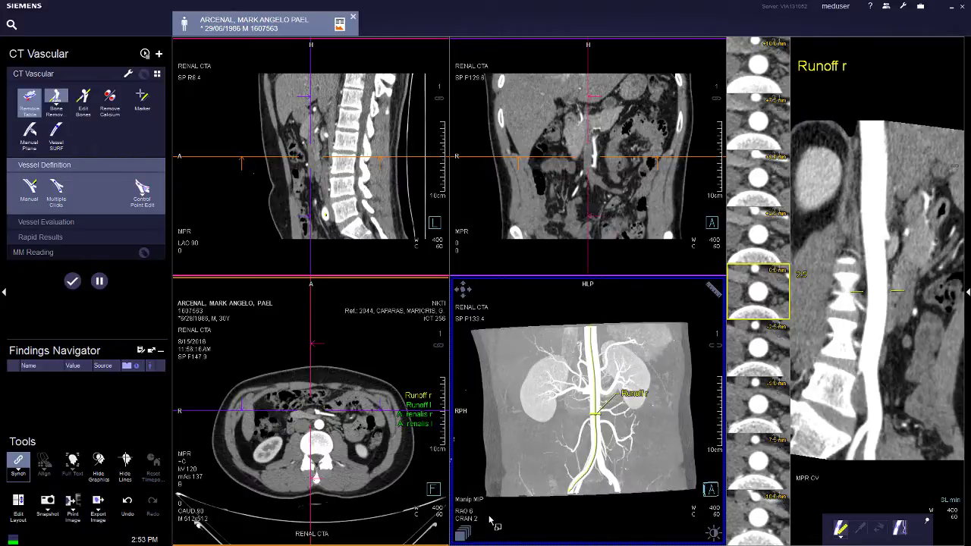
pyautogui.moveTo(606, 447); pyautogui.dragTo(601, 403, button='middle')
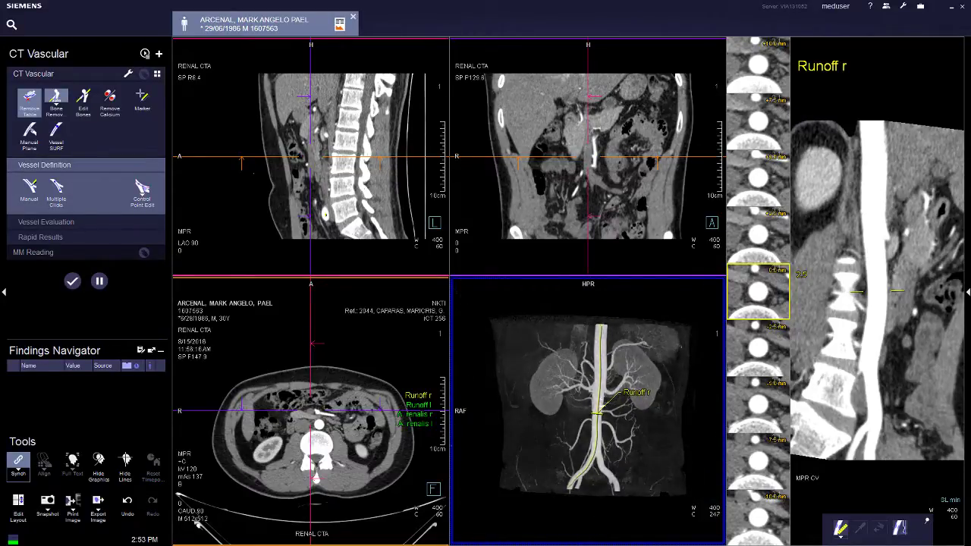
pyautogui.moveTo(629, 456); pyautogui.dragTo(626, 461, button='middle')
pyautogui.moveTo(612, 438)
pyautogui.mouseDown()
pyautogui.moveTo(561, 438)
pyautogui.moveTo(613, 442)
pyautogui.mouseUp()
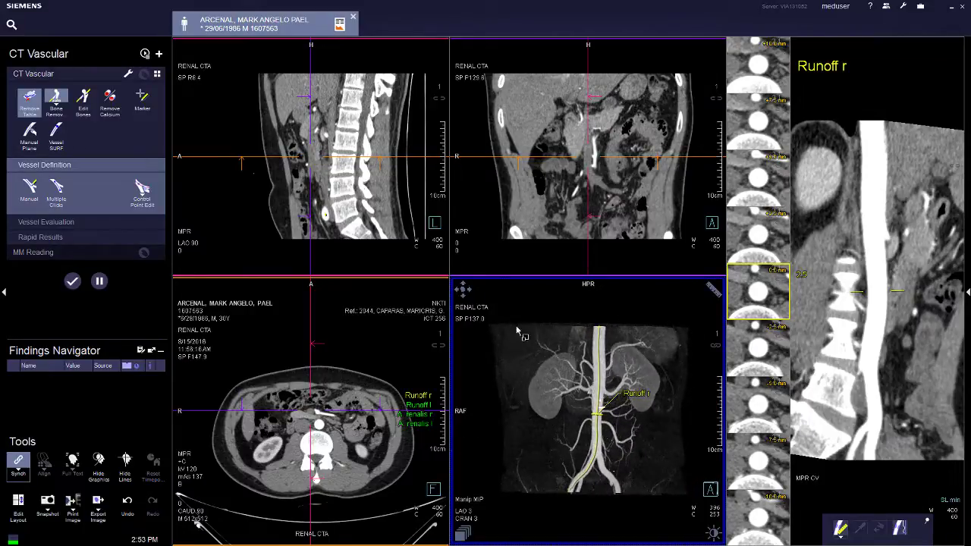
pyautogui.click(464, 294)
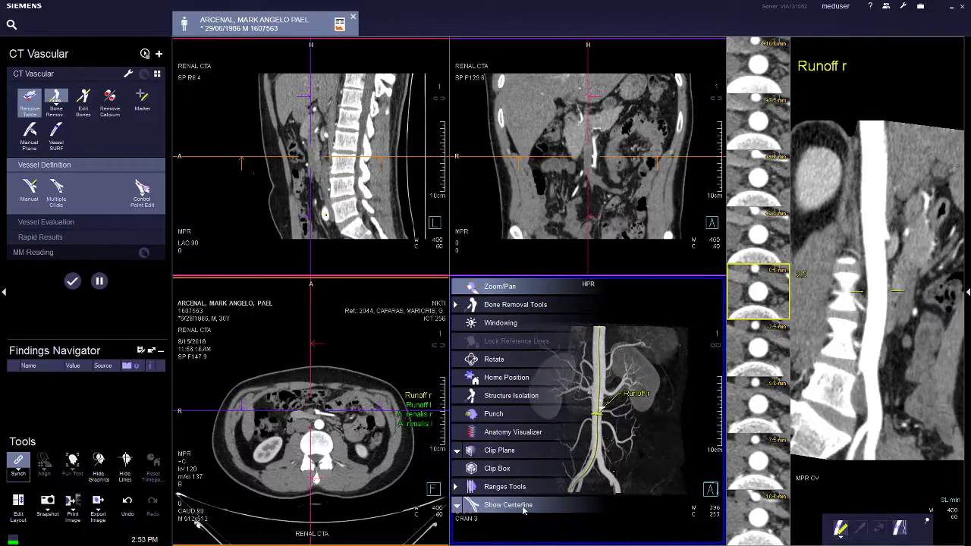
pyautogui.click(523, 519)
# - Create and save a radial range of the MIP view with 36 images at 10° between images
pyautogui.click(465, 290)
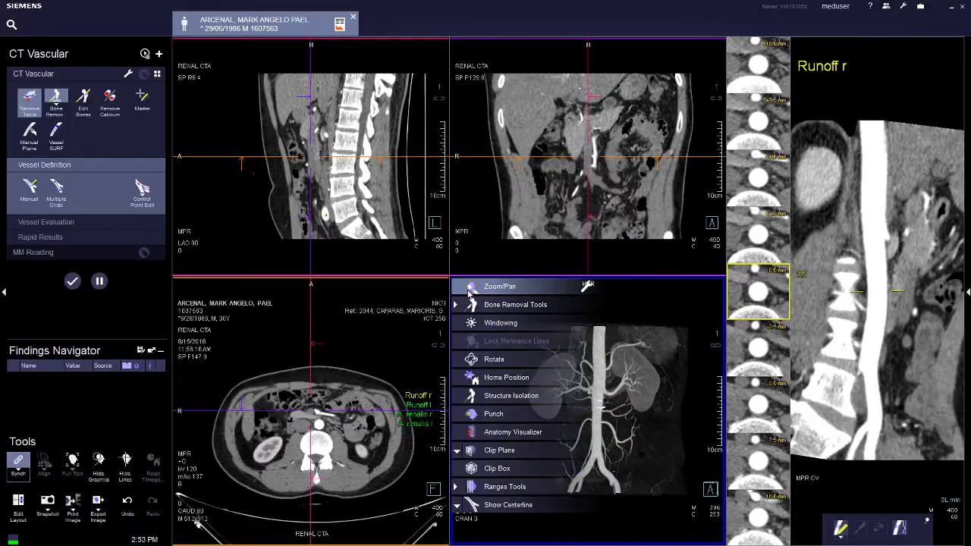
pyautogui.moveTo(500, 486)
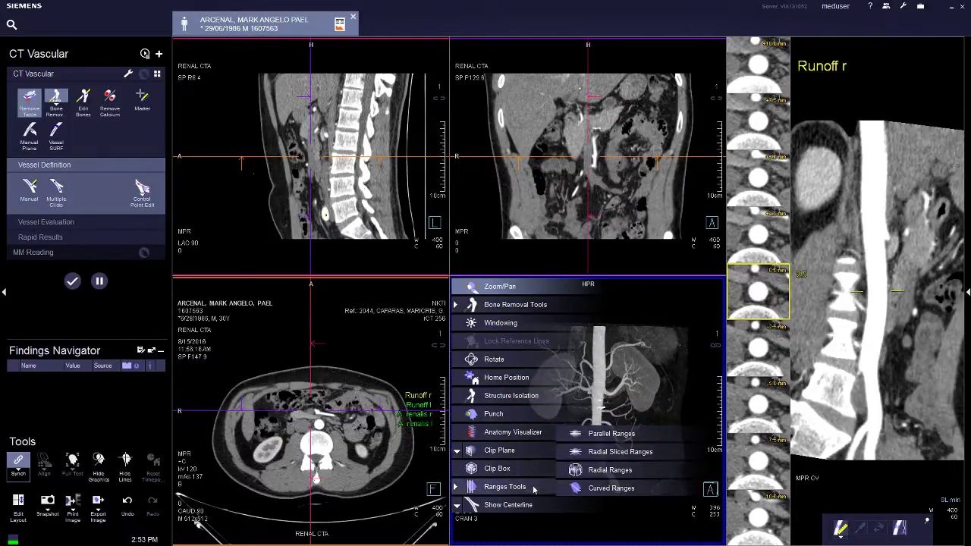
pyautogui.click(610, 470)
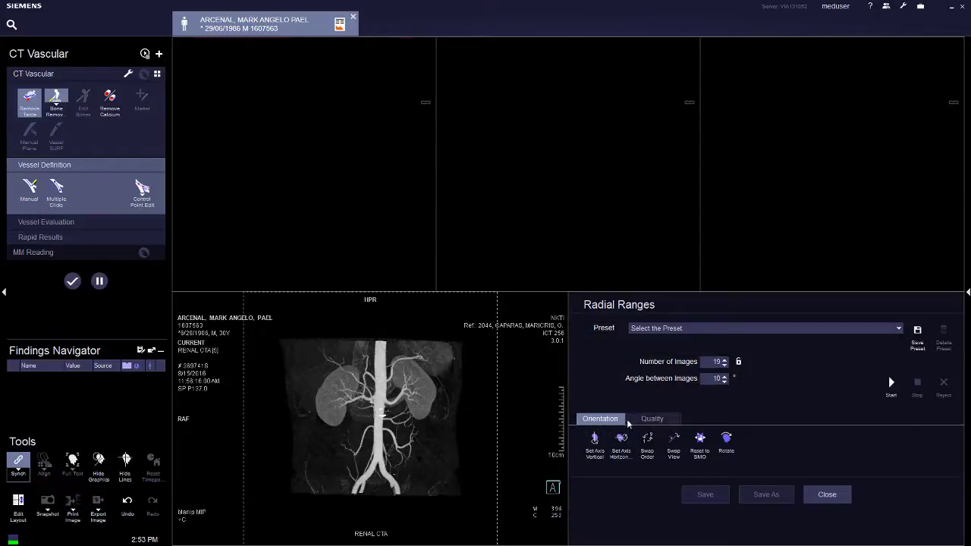
pyautogui.moveTo(625, 166); pyautogui.dragTo(499, 172)
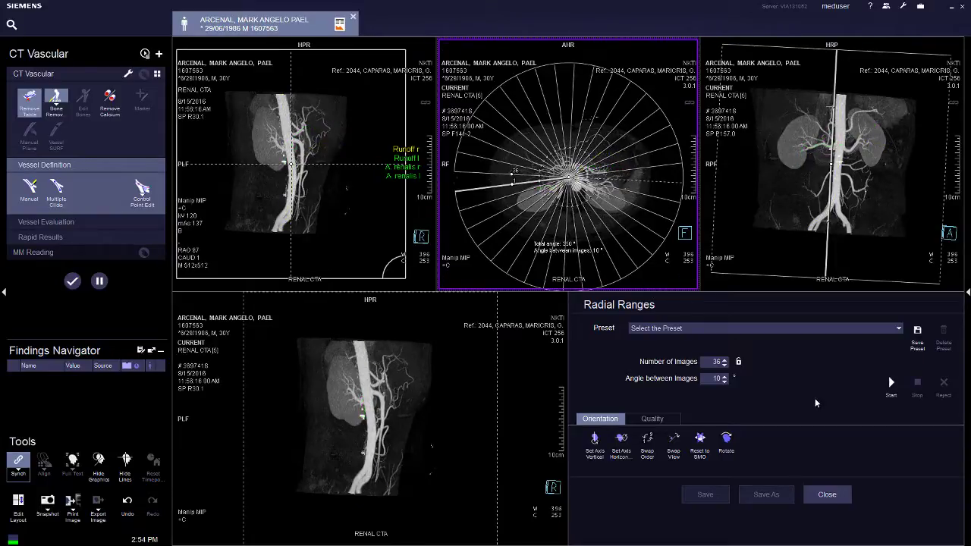
pyautogui.click(891, 386)
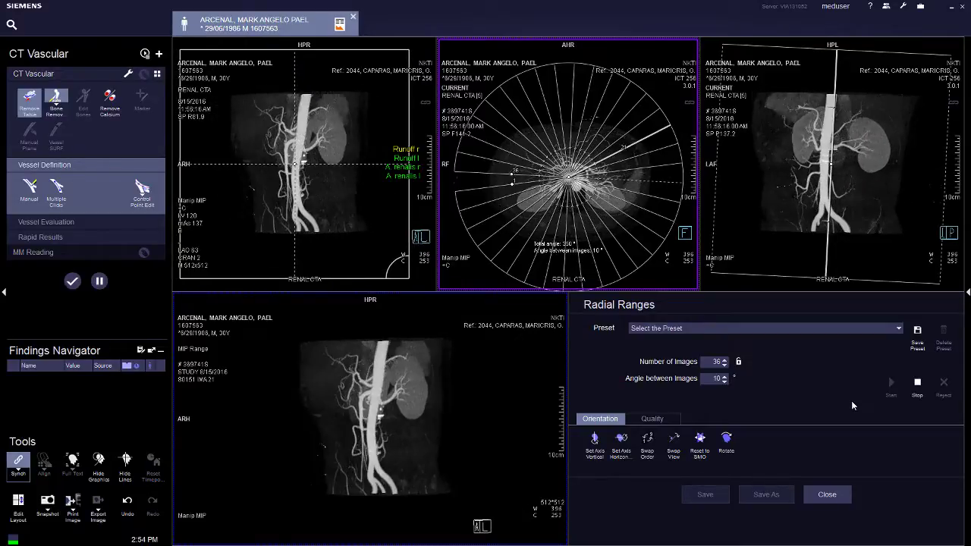
pyautogui.click(721, 497)
pyautogui.click(840, 497)
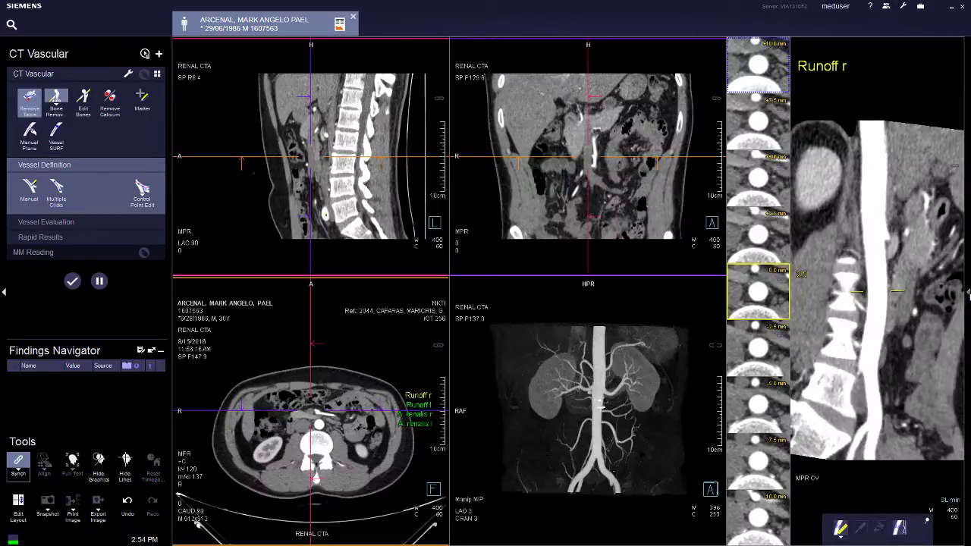
# - Review the saved MIP Range series among the study results and check the actions available for it
pyautogui.click(967, 294)
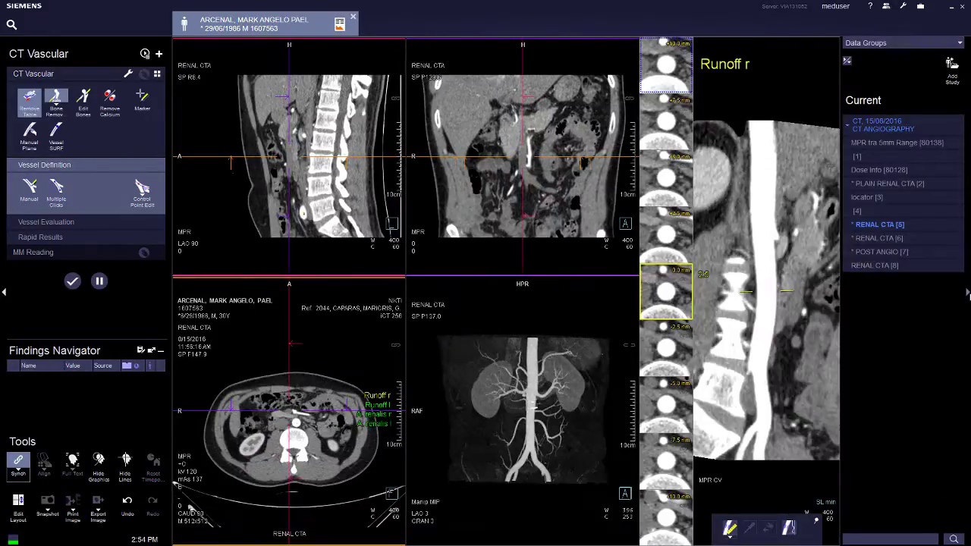
pyautogui.doubleClick(880, 309)
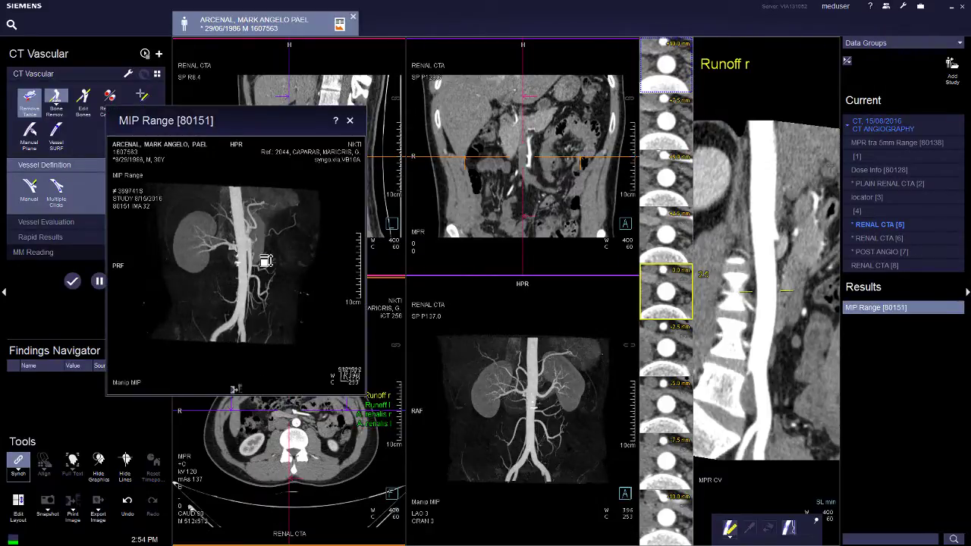
pyautogui.click(351, 121)
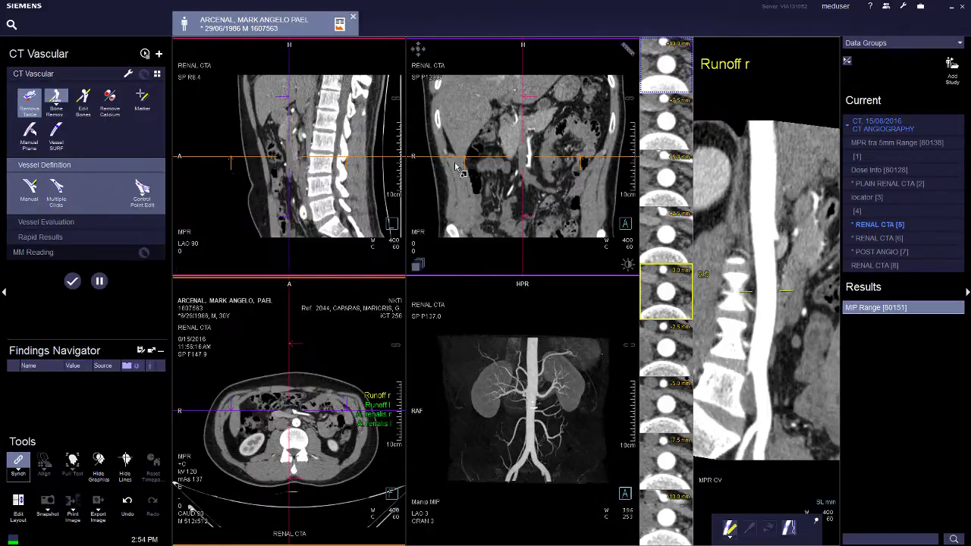
pyautogui.rightClick(884, 311)
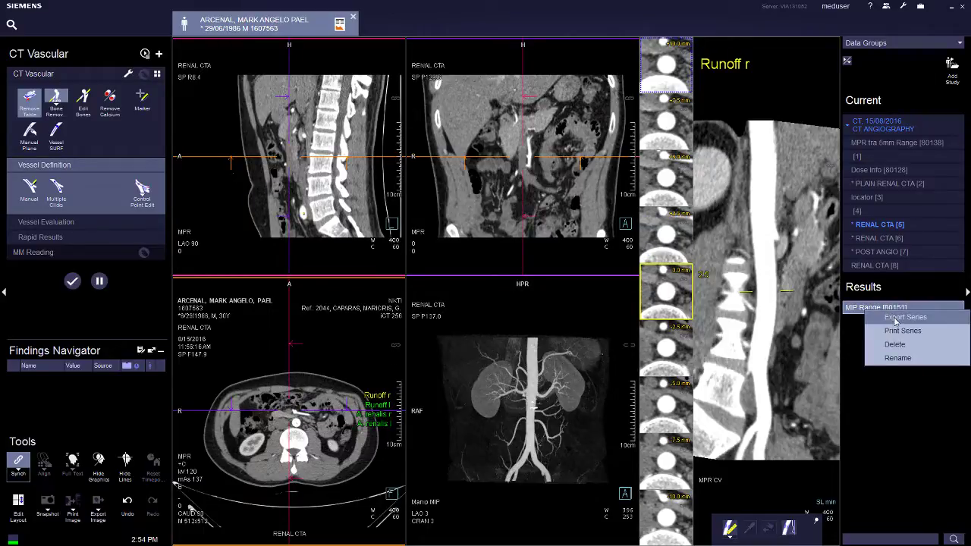
pyautogui.click(928, 292)
pyautogui.click(966, 296)
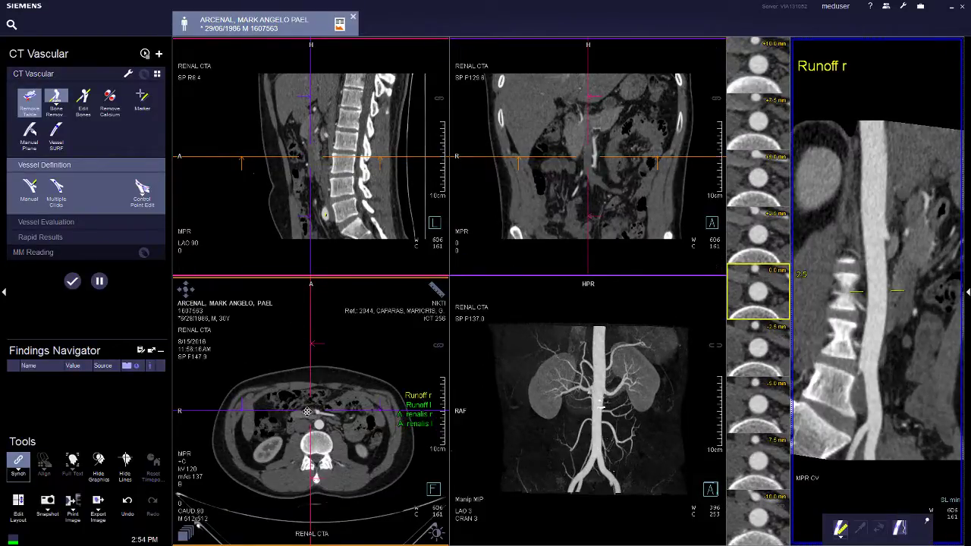
# - Center the reference lines on the aorta and view the Runoff l, A. renalis r and A. renalis l vessels in turn
pyautogui.click(318, 423)
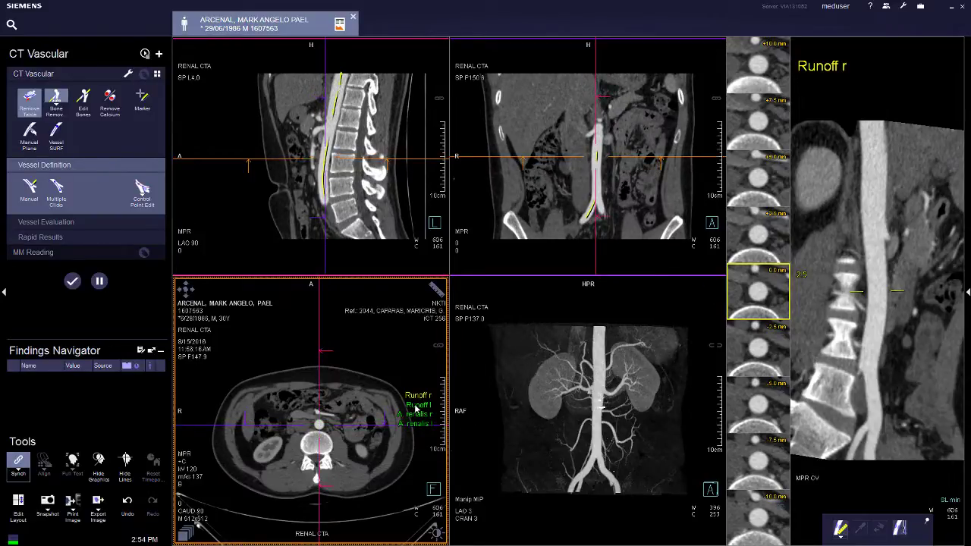
pyautogui.click(416, 406)
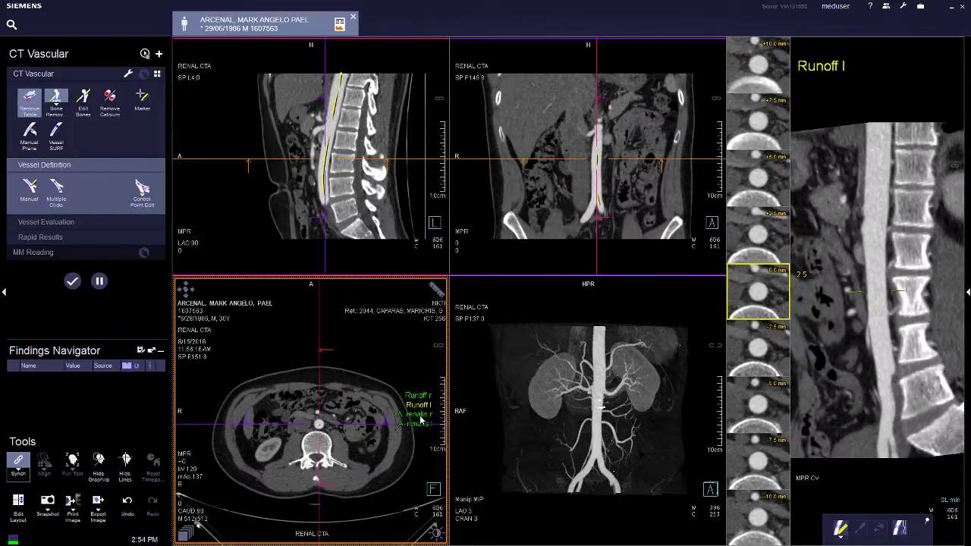
pyautogui.click(418, 415)
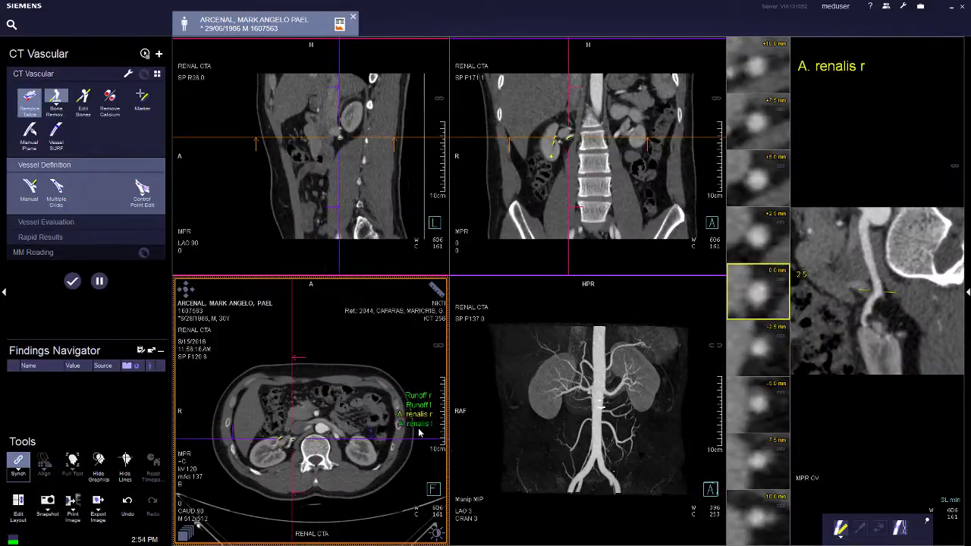
pyautogui.click(418, 425)
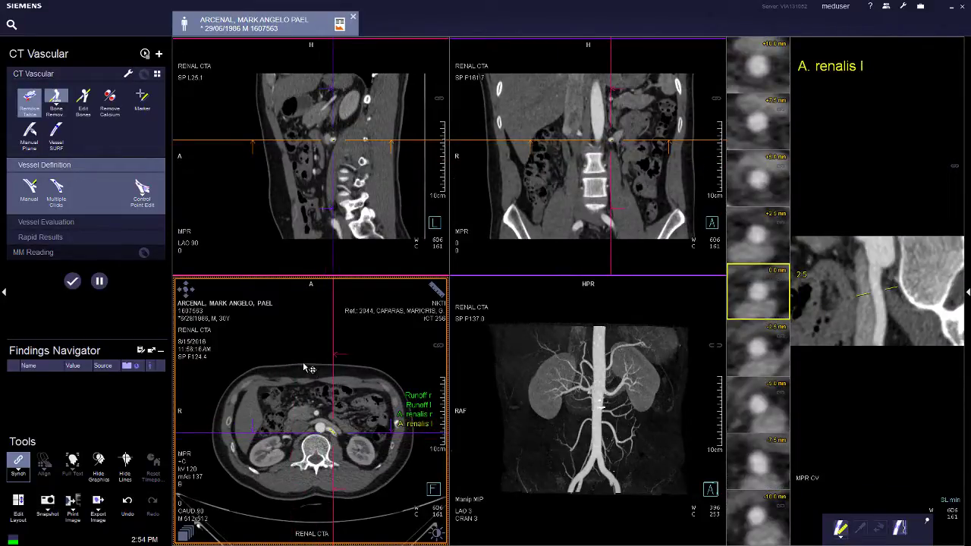
# - Start Multiple Clicks vessel definition and examine the axial slices of the upper abdomen for the aorta's branches
pyautogui.click(66, 191)
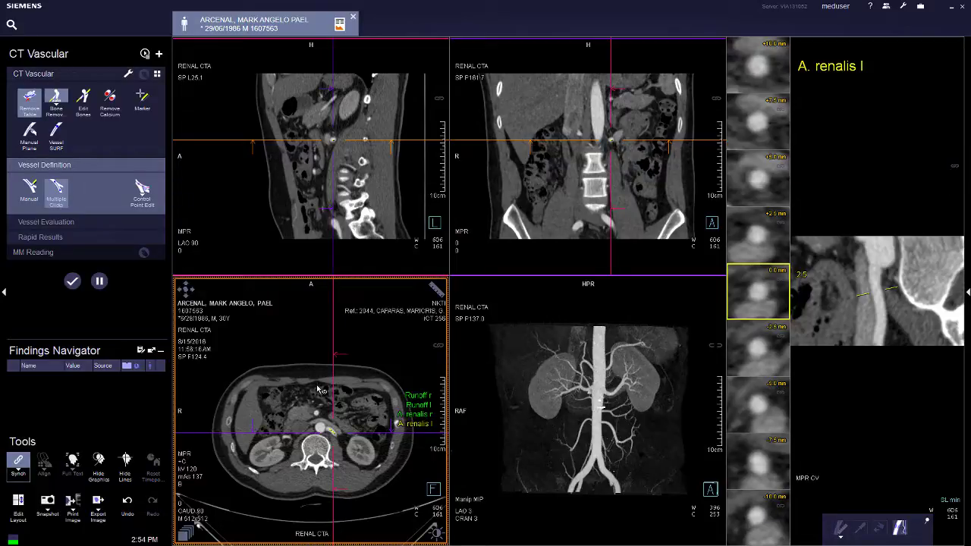
pyautogui.click(57, 191)
pyautogui.scroll(10, 311, 410)
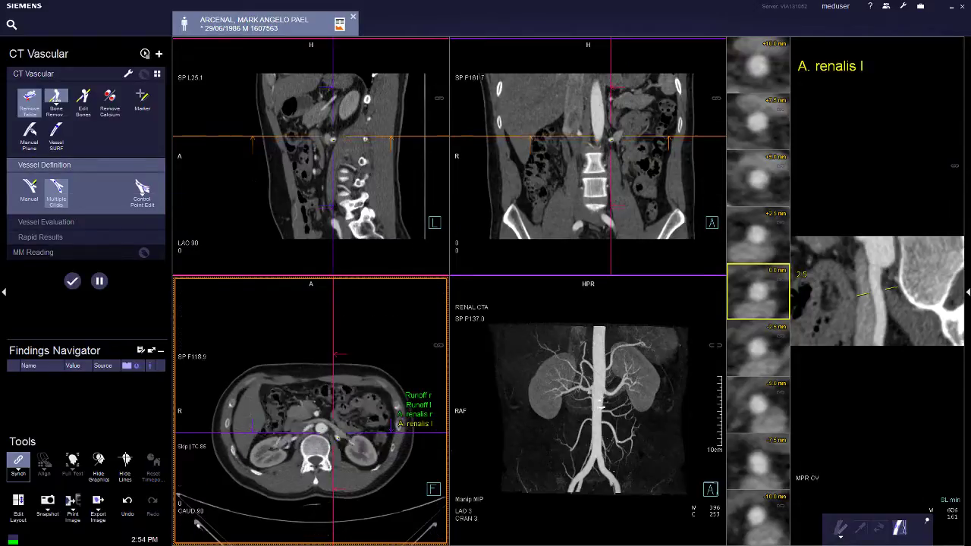
pyautogui.scroll(15, 399, 426)
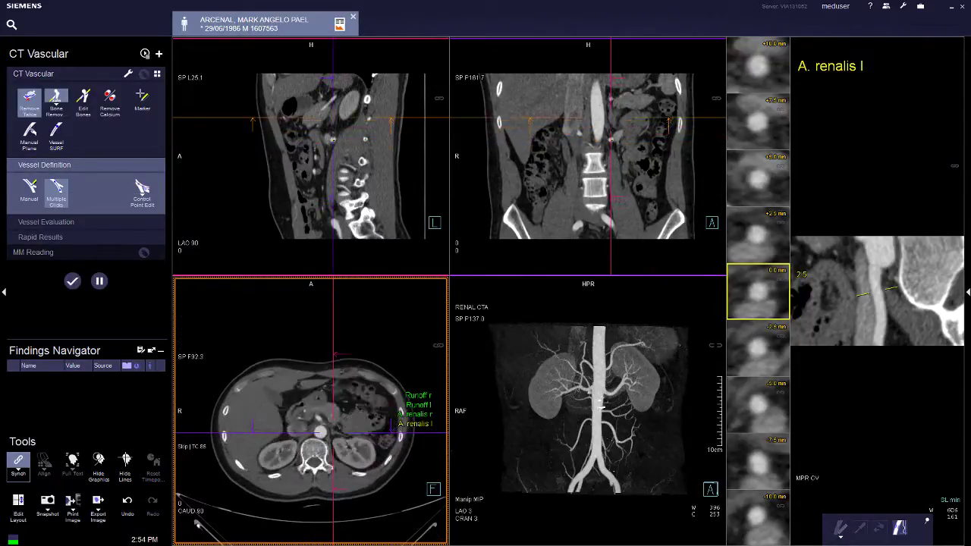
pyautogui.scroll(-8, 401, 424)
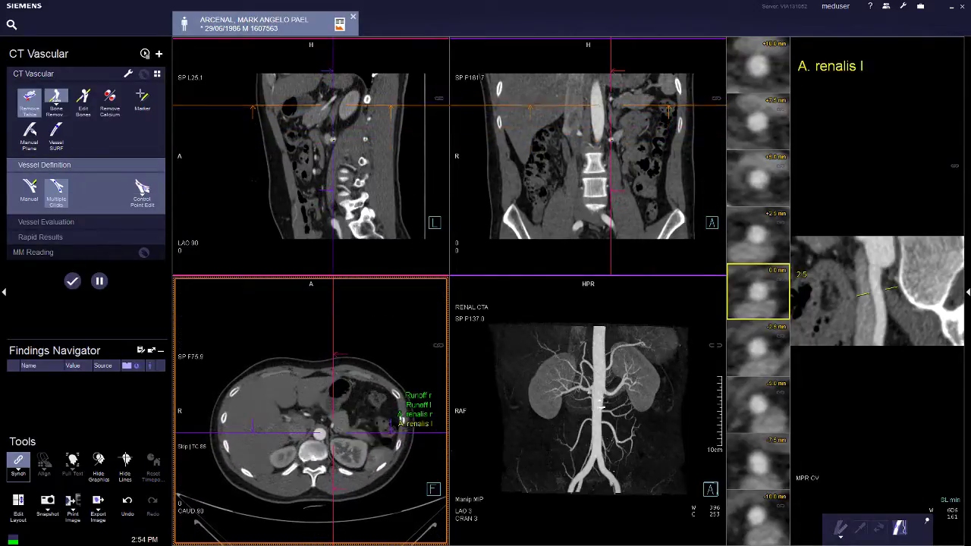
pyautogui.scroll(-12, 401, 415)
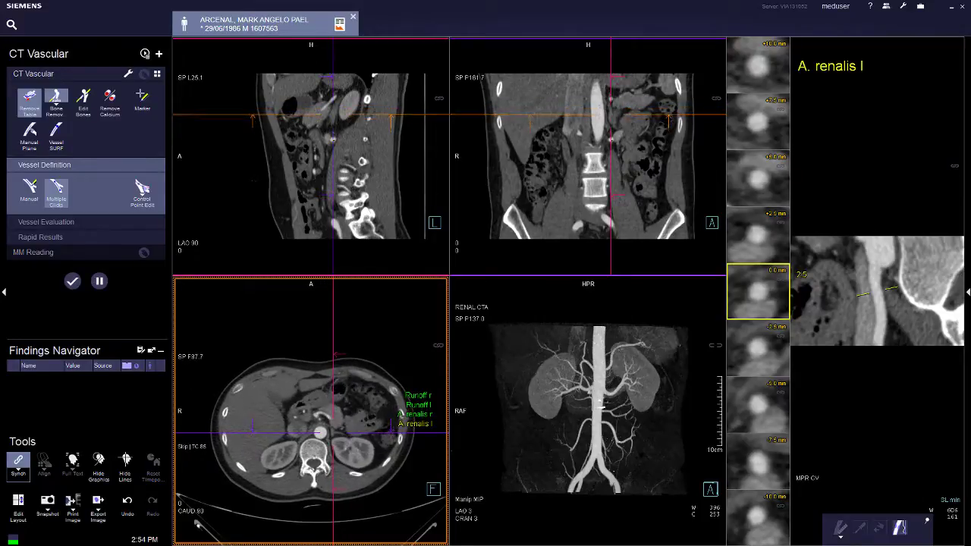
pyautogui.scroll(20, 400, 414)
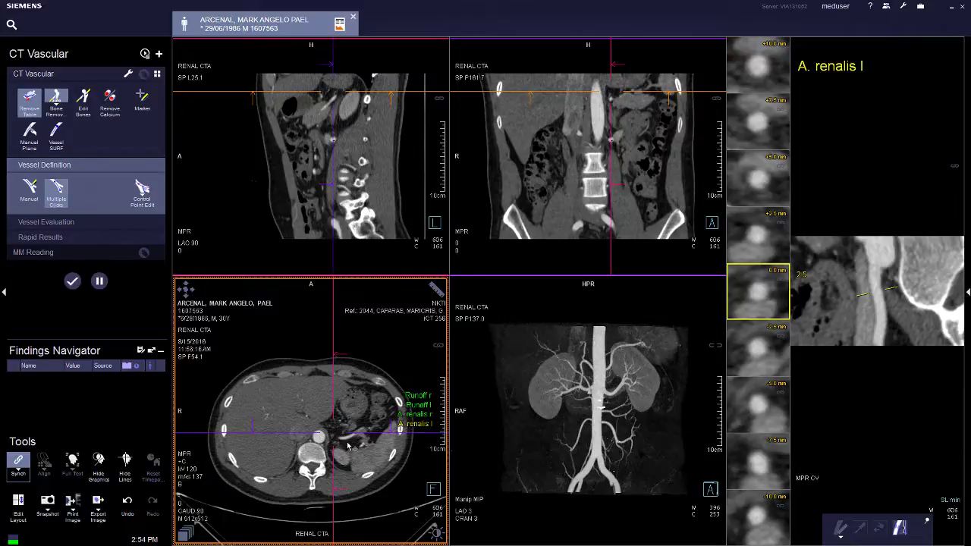
pyautogui.scroll(-15, 402, 418)
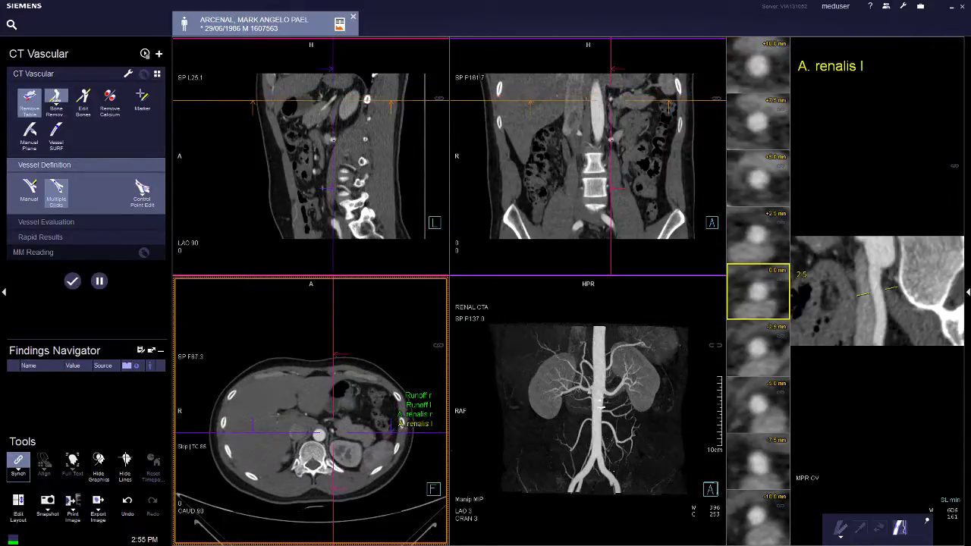
pyautogui.scroll(-2, 402, 418)
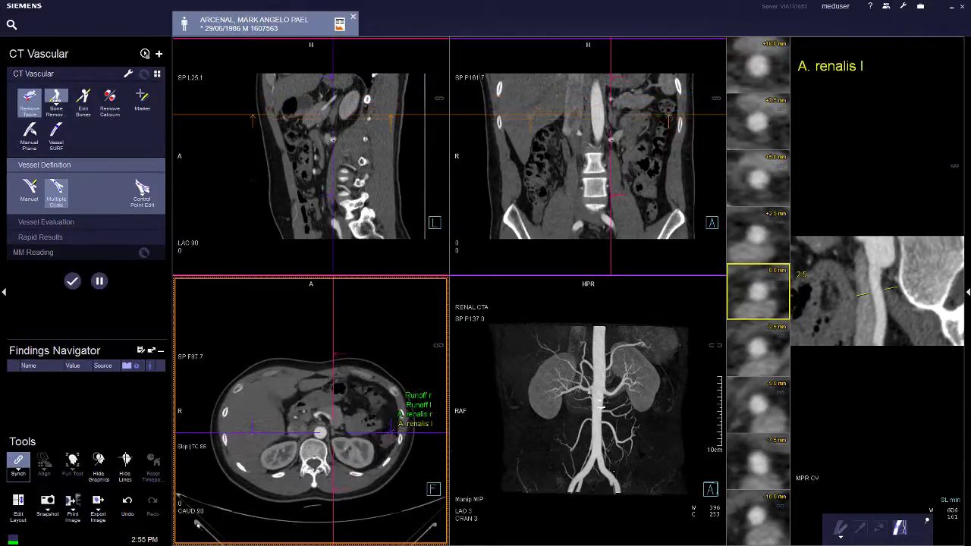
pyautogui.scroll(5, 317, 447)
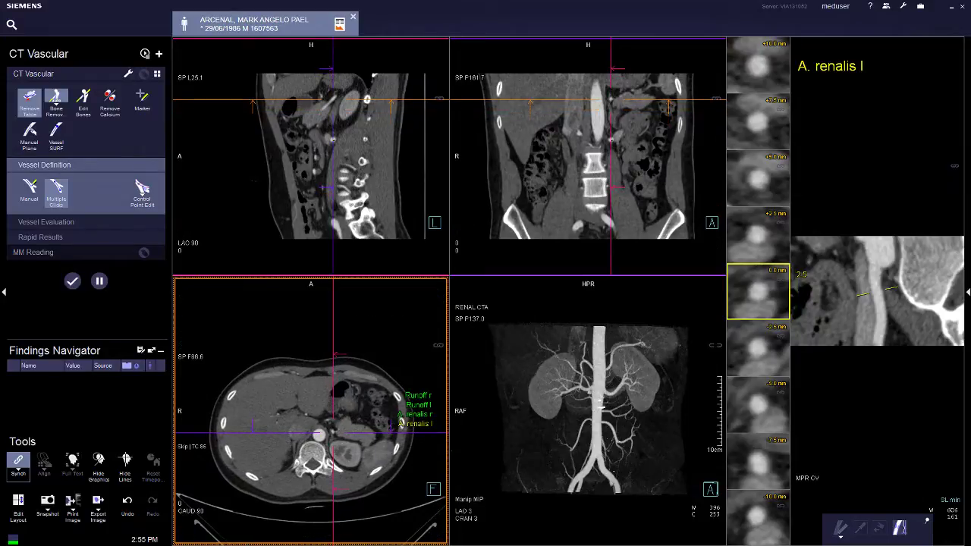
# - Rotate the 3D view slightly and change its rendering from MIP to VRT
pyautogui.moveTo(610, 412)
pyautogui.mouseDown()
pyautogui.moveTo(535, 408)
pyautogui.moveTo(611, 412)
pyautogui.mouseUp()
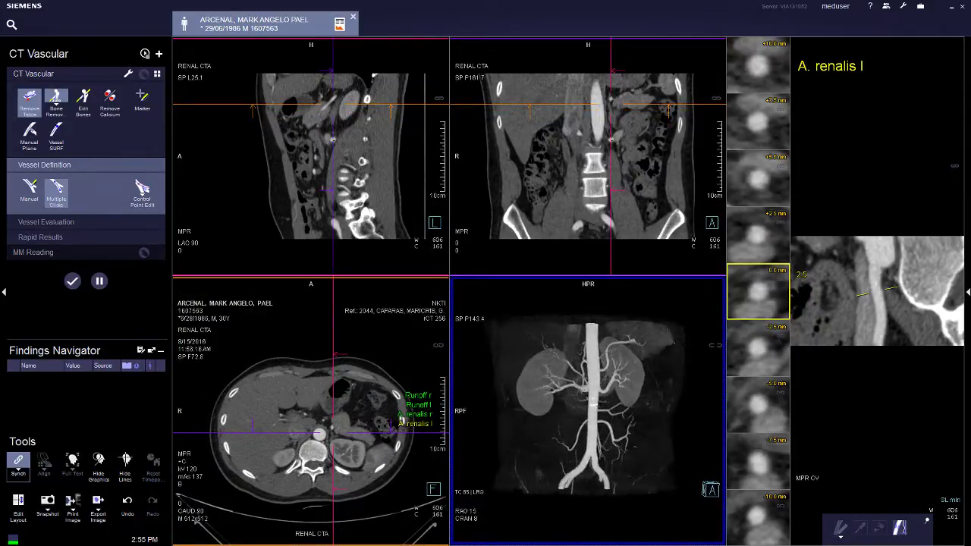
pyautogui.moveTo(465, 532)
pyautogui.click(498, 499)
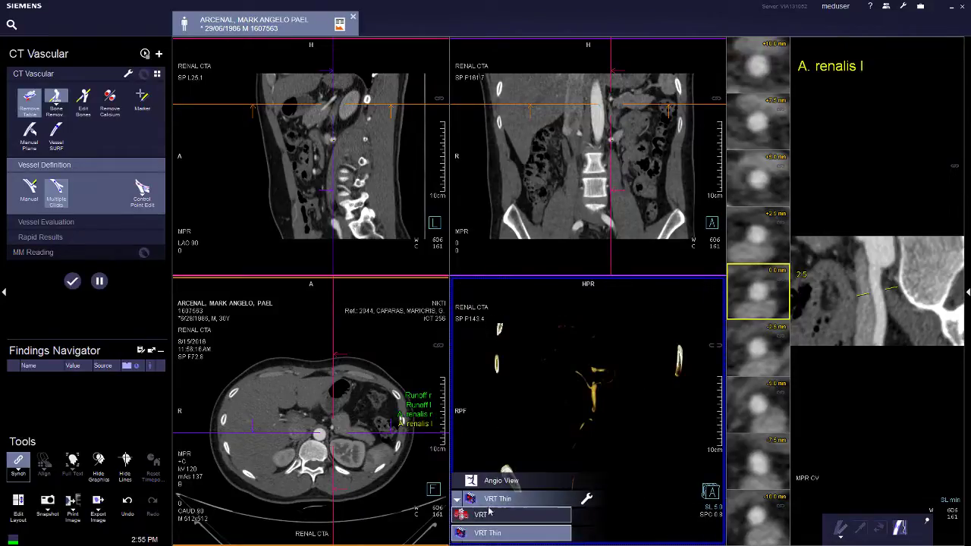
pyautogui.click(510, 501)
pyautogui.moveTo(596, 436); pyautogui.dragTo(594, 408)
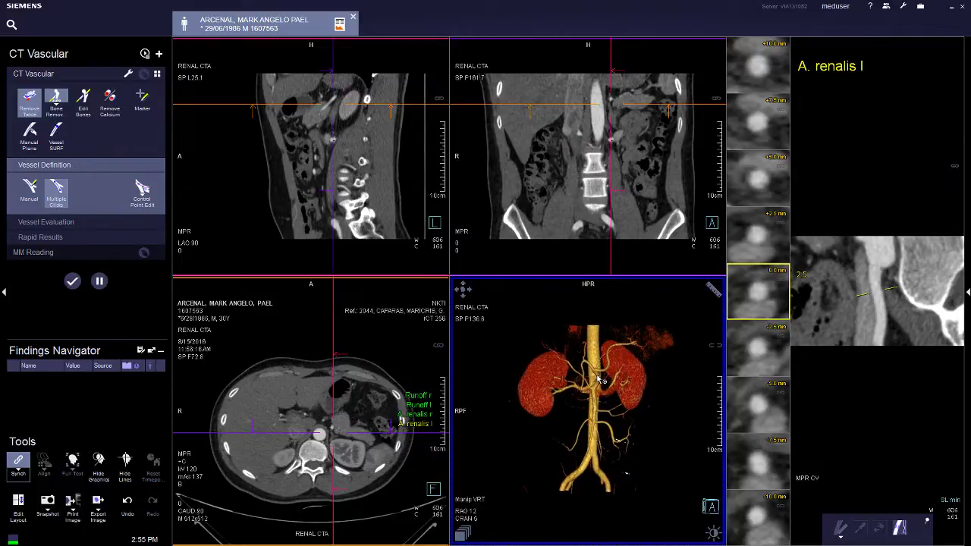
# - Define the celiac branch on the VRT view as a new vessel centerline and name it Celiac Axis
pyautogui.click(635, 347)
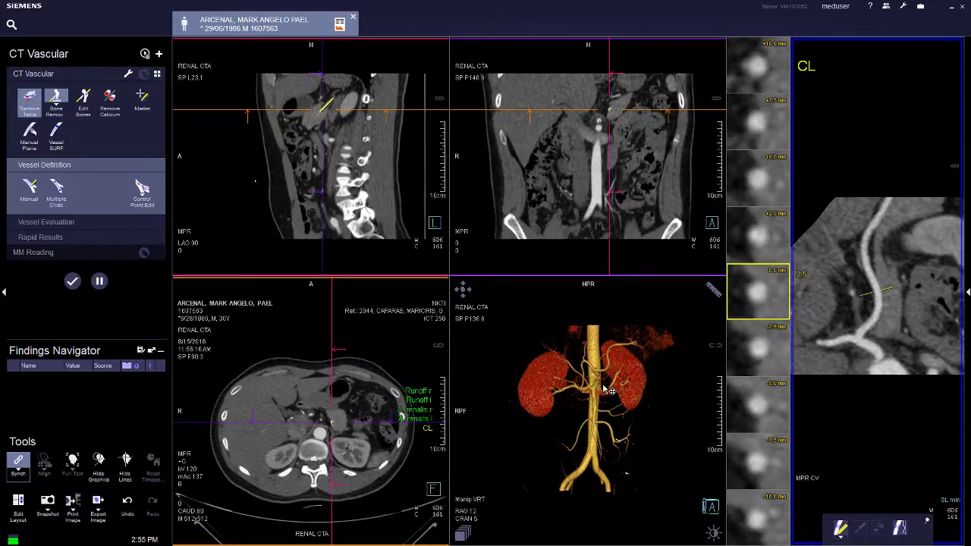
pyautogui.click(427, 431)
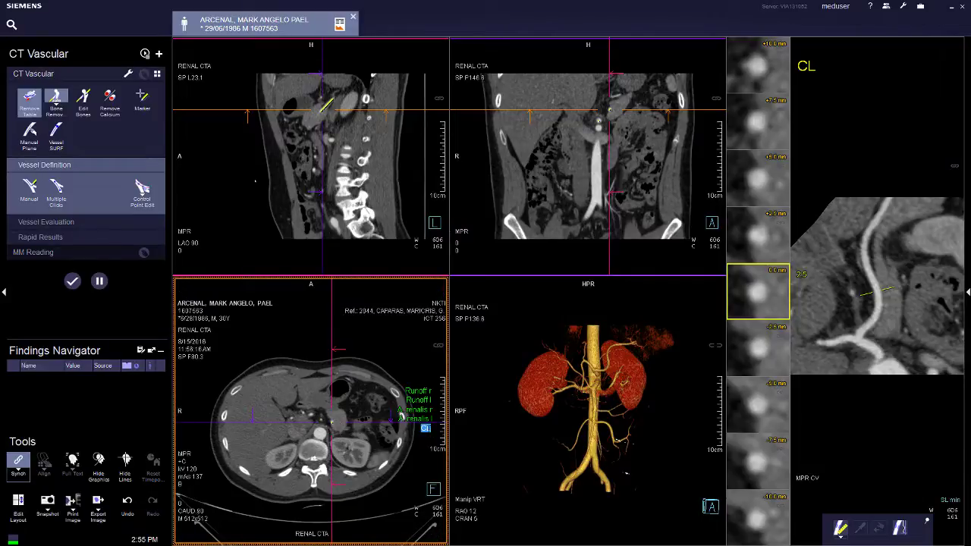
pyautogui.write('Celiac Axis')
pyautogui.press('Return')
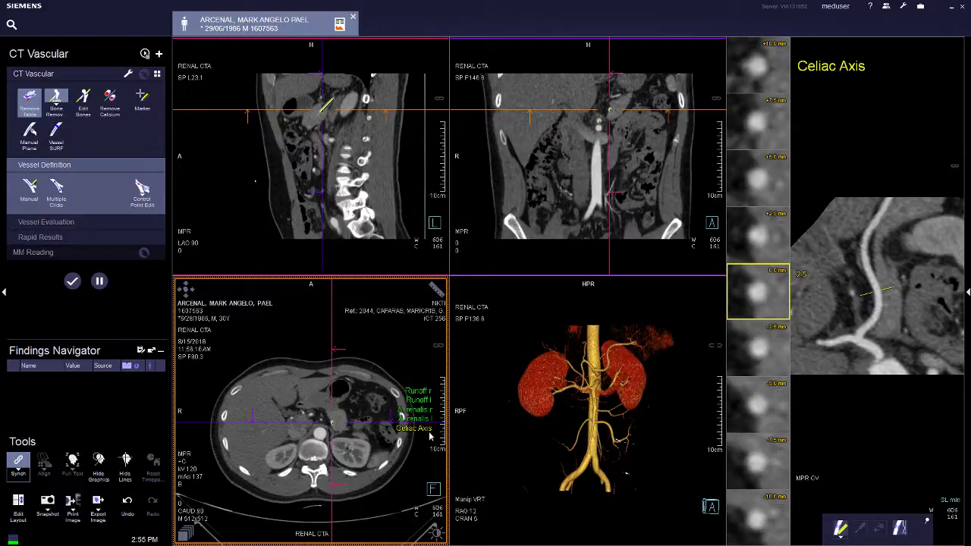
# - View the A. renalis l and A. renalis r vessels in turn and examine the right one in the curved view
pyautogui.click(416, 439)
pyautogui.click(424, 418)
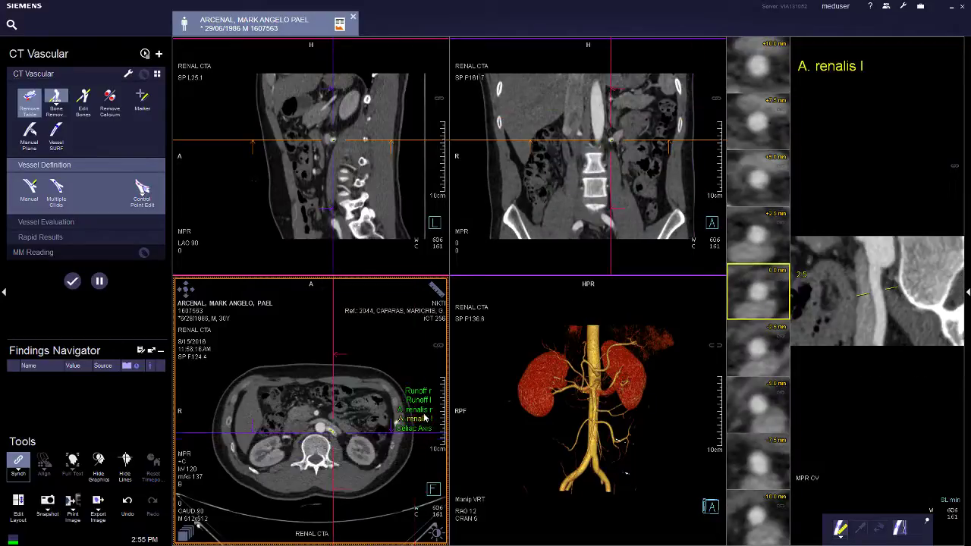
pyautogui.click(430, 410)
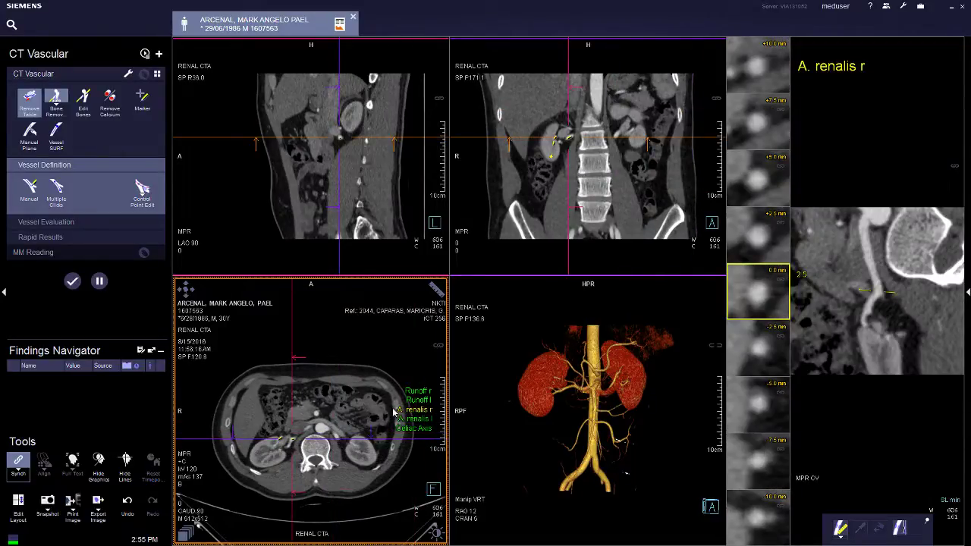
pyautogui.moveTo(904, 286); pyautogui.dragTo(850, 280)
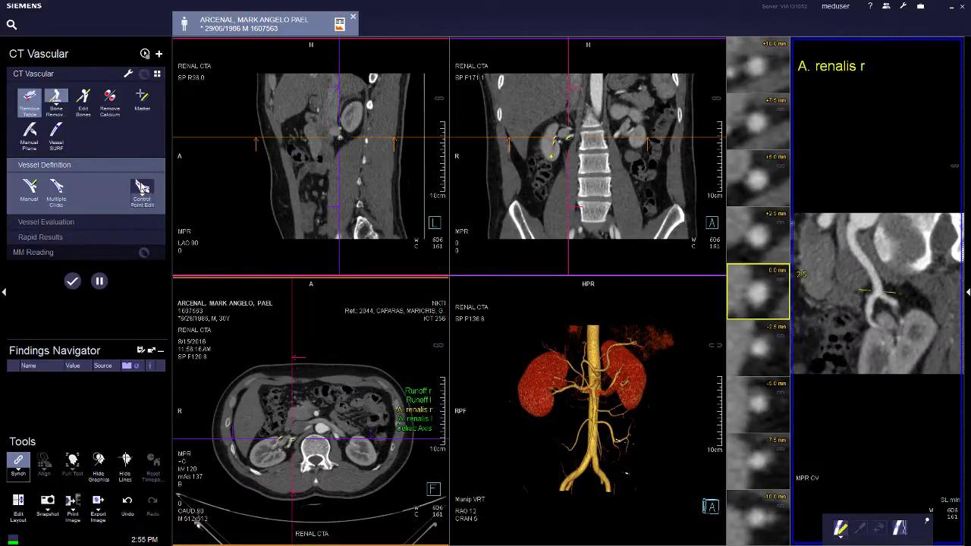
# - Enable control point editing and extend the aortic end of the A. renalis r centerline further into the aorta
pyautogui.click(142, 188)
pyautogui.moveTo(965, 261); pyautogui.dragTo(841, 297)
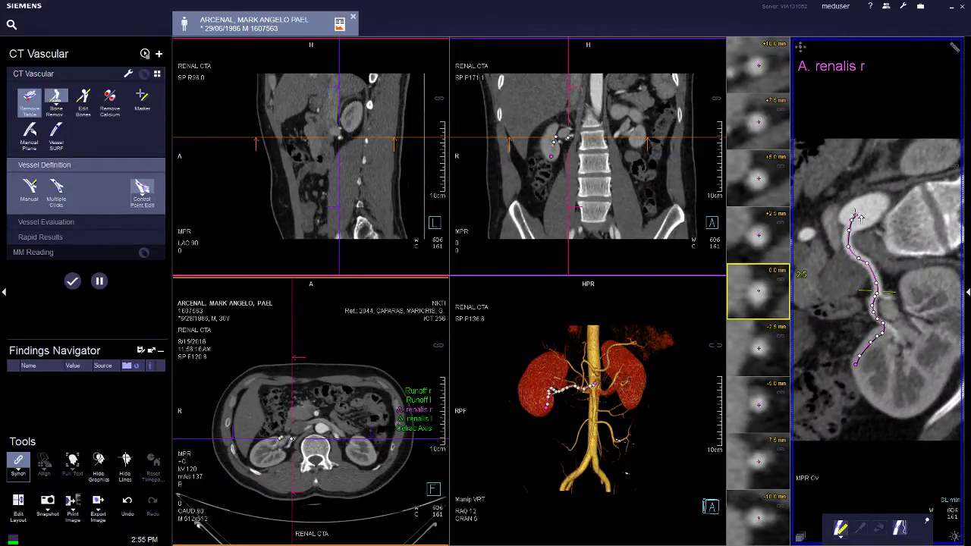
pyautogui.click(881, 202)
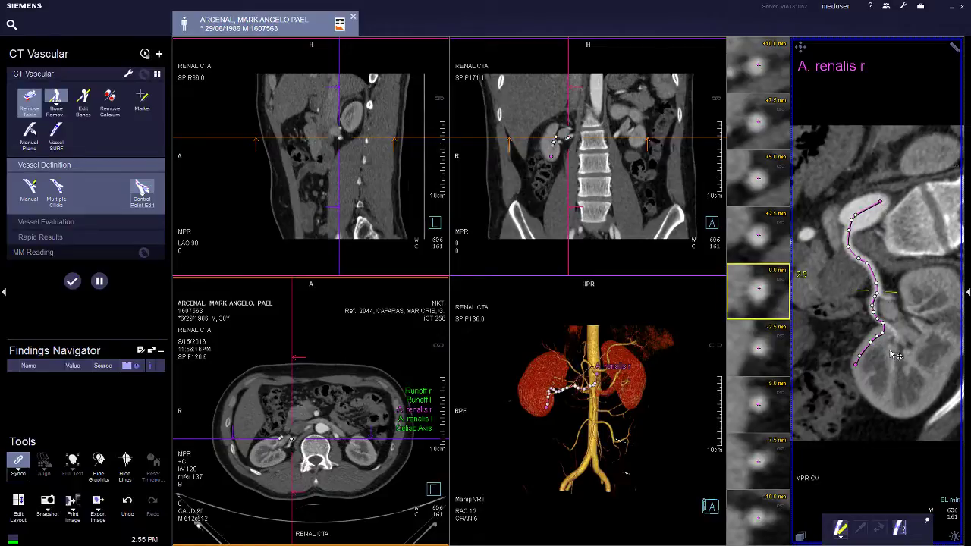
# - Remove the stray control point near the right kidney, discard the A. renalis r centerline below that area, and finish control point editing
pyautogui.moveTo(893, 335); pyautogui.dragTo(739, 326)
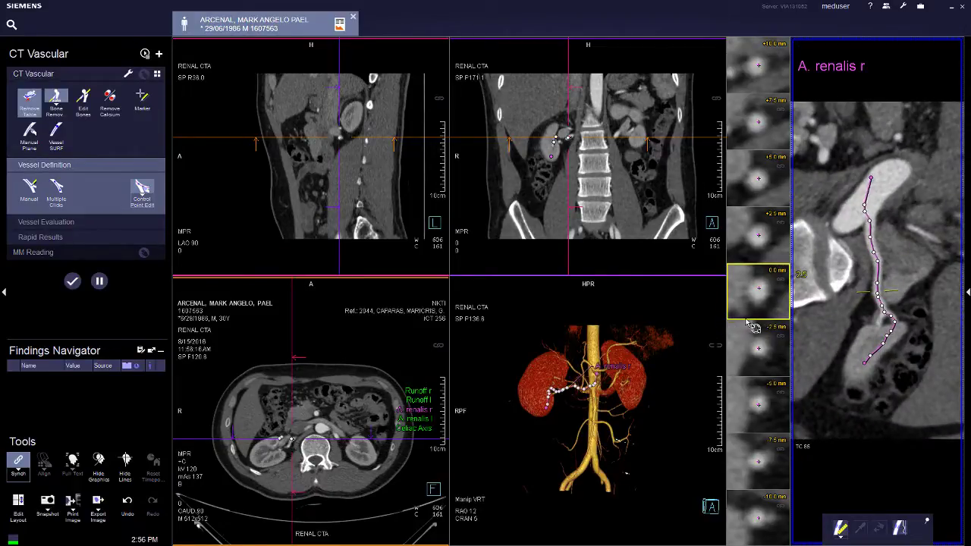
pyautogui.rightClick(895, 320)
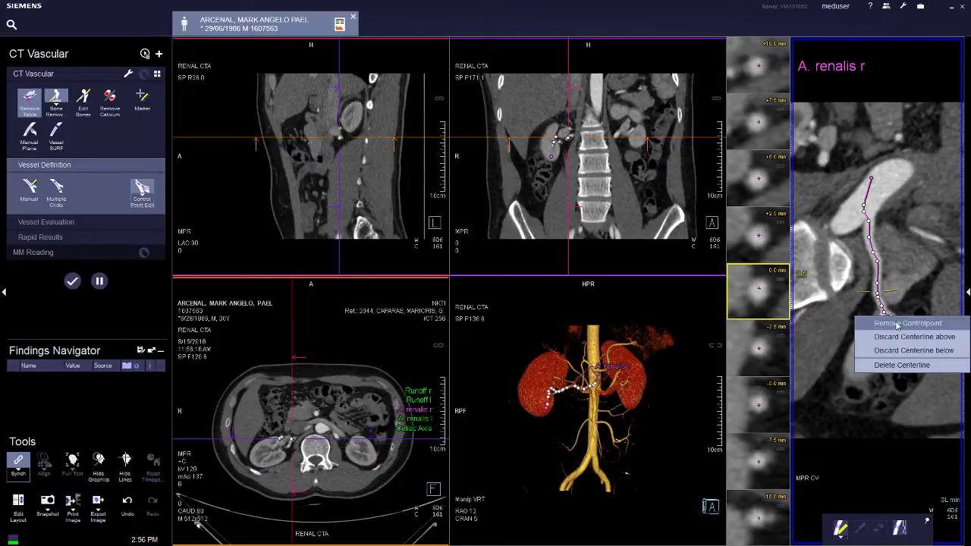
pyautogui.click(897, 325)
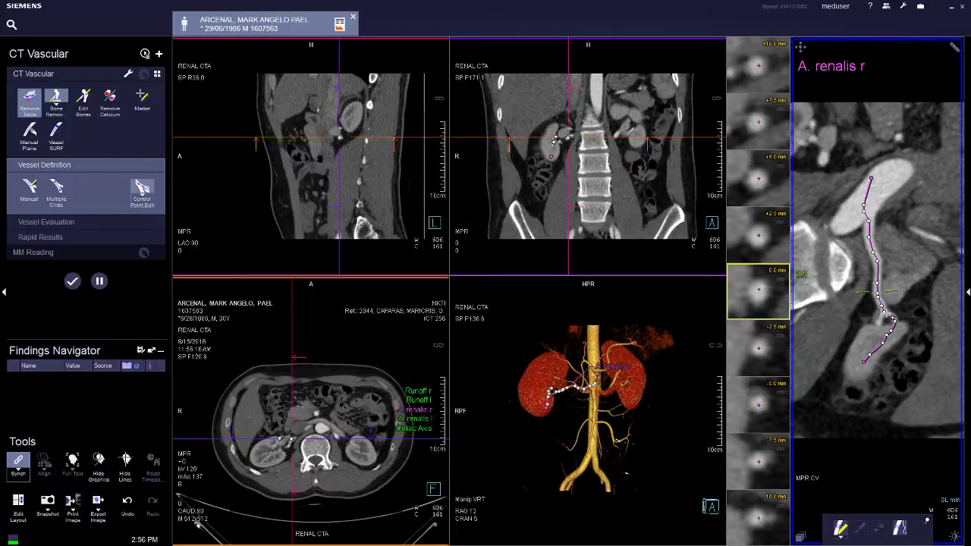
pyautogui.rightClick(887, 317)
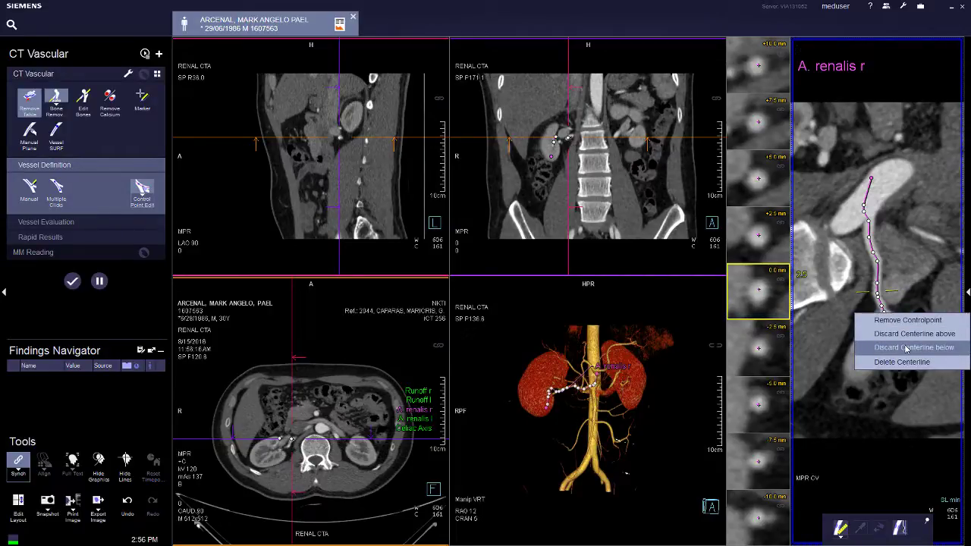
pyautogui.click(906, 347)
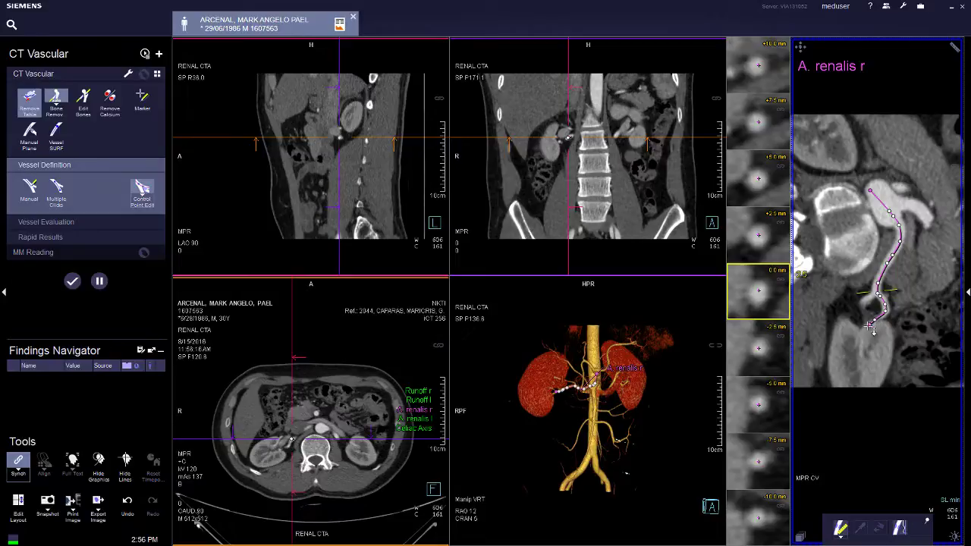
pyautogui.moveTo(865, 330); pyautogui.dragTo(786, 311)
pyautogui.press('Escape')
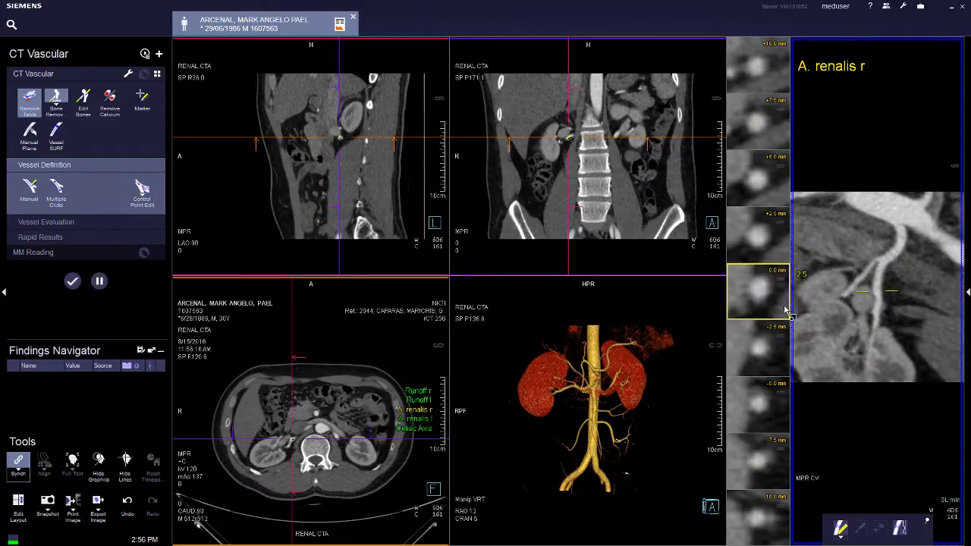
# - Measure the length of A. renalis r from its origin at the aorta to its branching near the kidney
pyautogui.moveTo(884, 263); pyautogui.dragTo(850, 258)
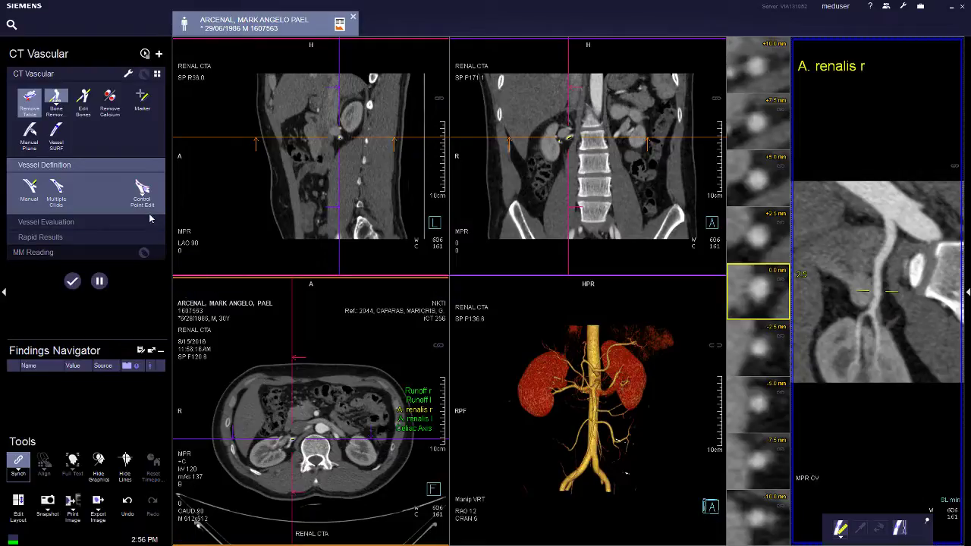
pyautogui.click(61, 223)
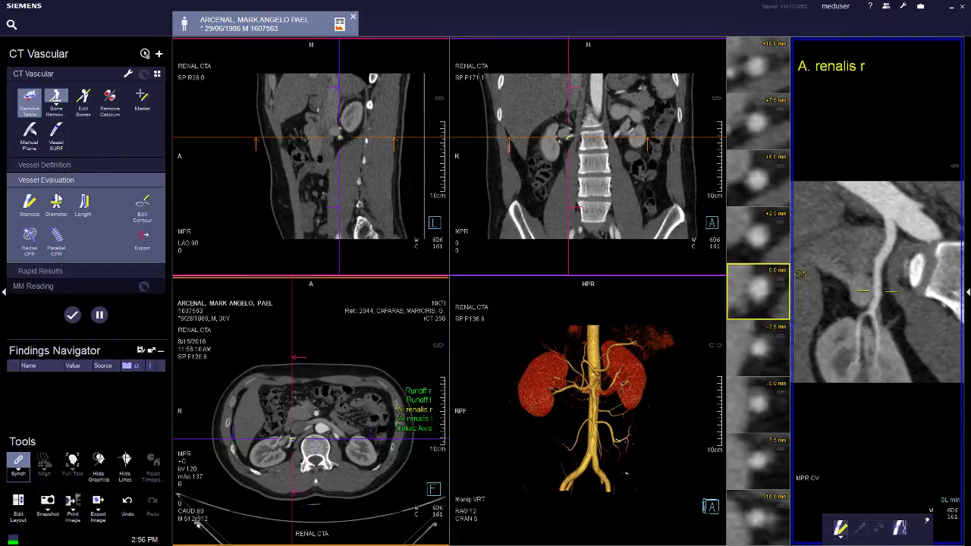
pyautogui.click(82, 202)
pyautogui.click(83, 204)
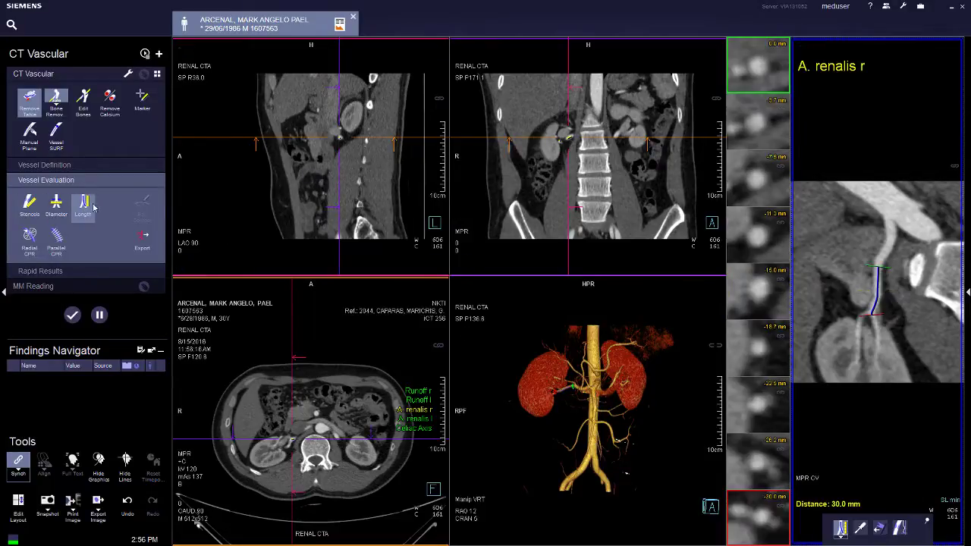
pyautogui.moveTo(887, 267); pyautogui.dragTo(891, 223)
pyautogui.moveTo(873, 312)
pyautogui.mouseDown()
pyautogui.moveTo(876, 364)
pyautogui.moveTo(872, 311)
pyautogui.mouseUp()
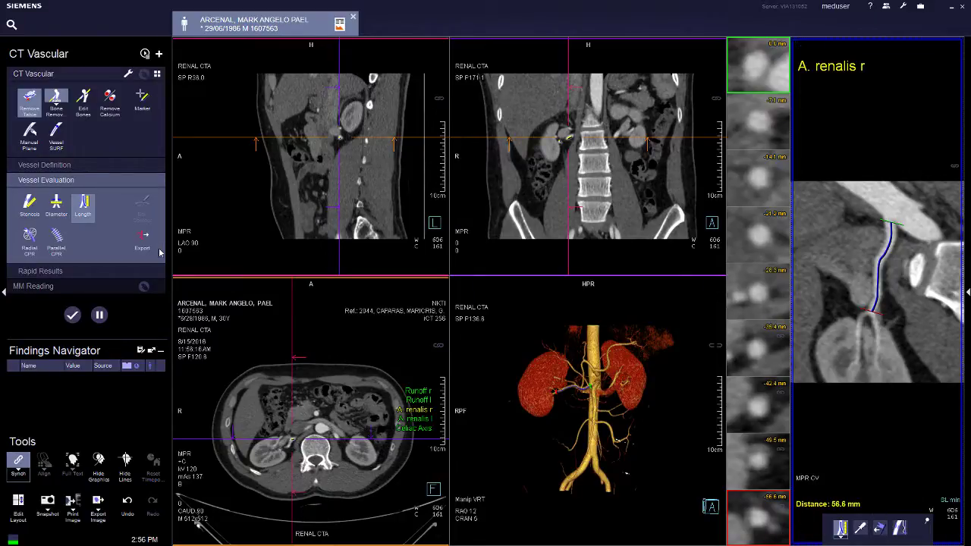
# - Measure the diameter of A. renalis r at several positions between the aorta and the kidney
pyautogui.click(56, 203)
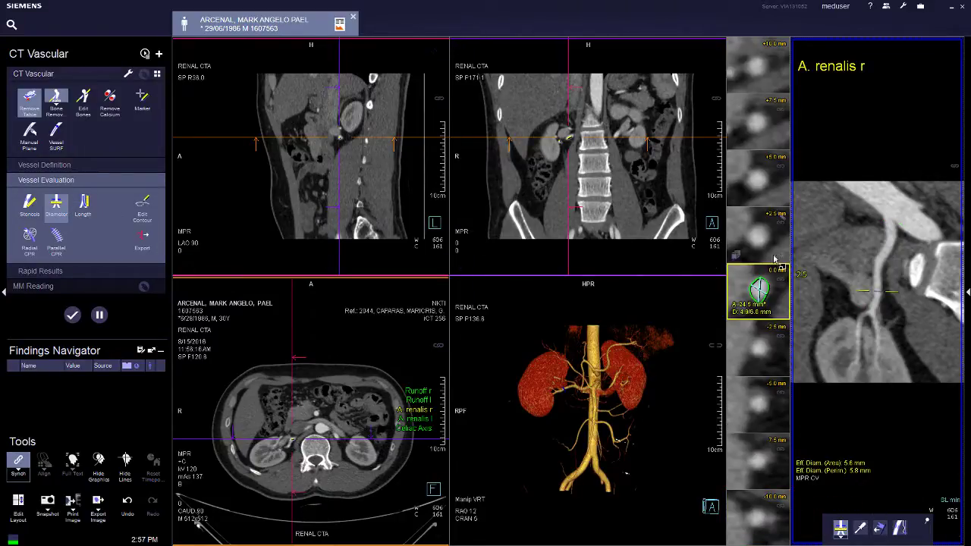
pyautogui.moveTo(889, 298); pyautogui.dragTo(889, 261)
pyautogui.scroll(3, 892, 301)
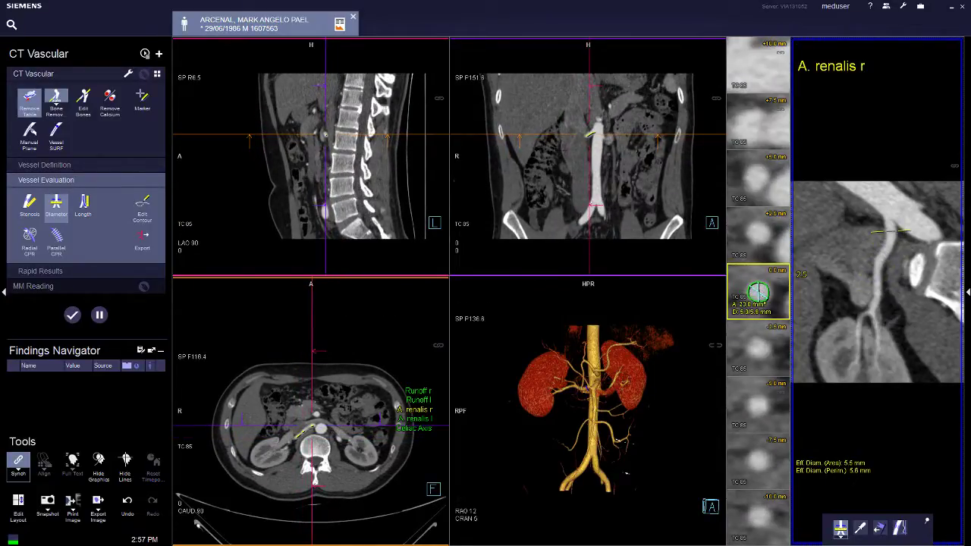
pyautogui.scroll(10, 891, 301)
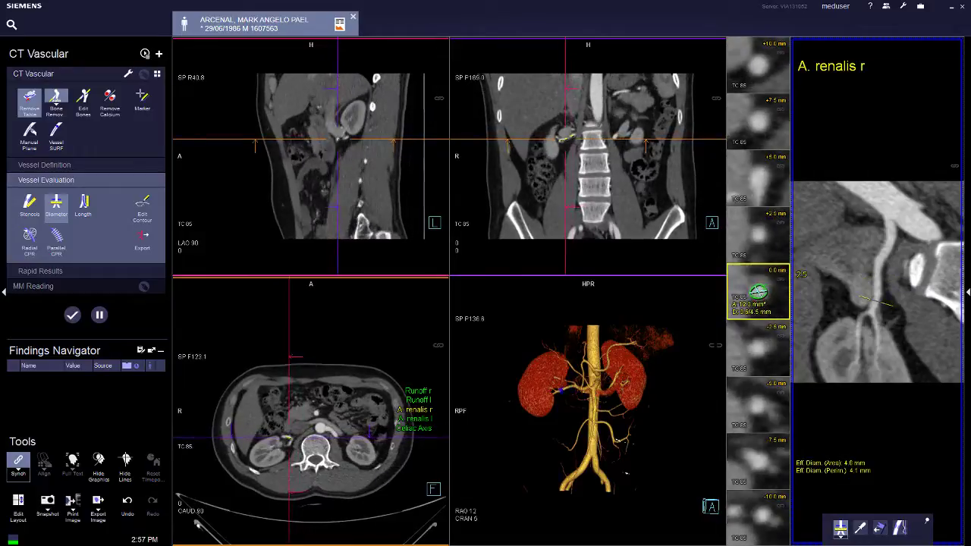
pyautogui.scroll(5, 835, 288)
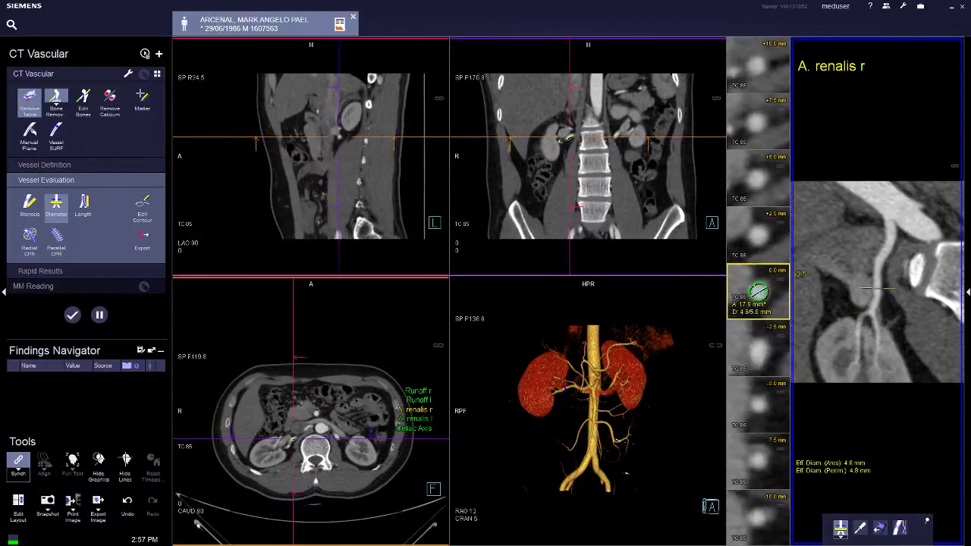
pyautogui.rightClick(834, 288)
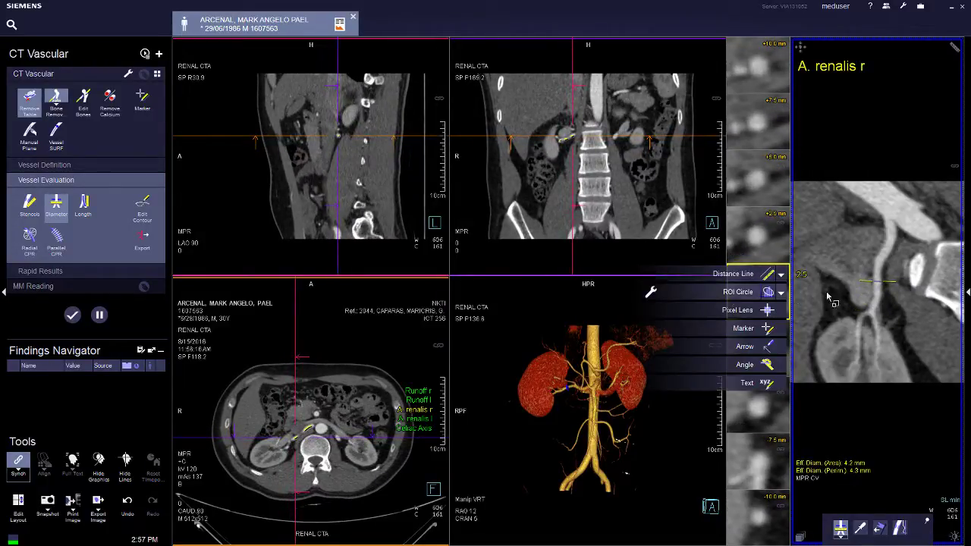
# - Enlarge the 0.0 mm cross-section of A. renalis r, redraw the upper-left part of its vessel contour, and restore the multi-view layout
pyautogui.press('Escape')
pyautogui.doubleClick(782, 297)
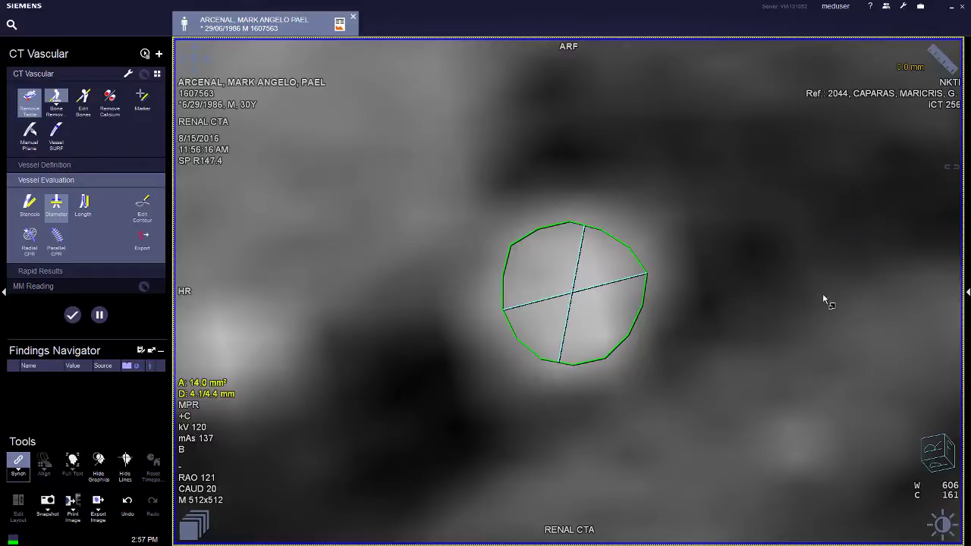
pyautogui.doubleClick(699, 339)
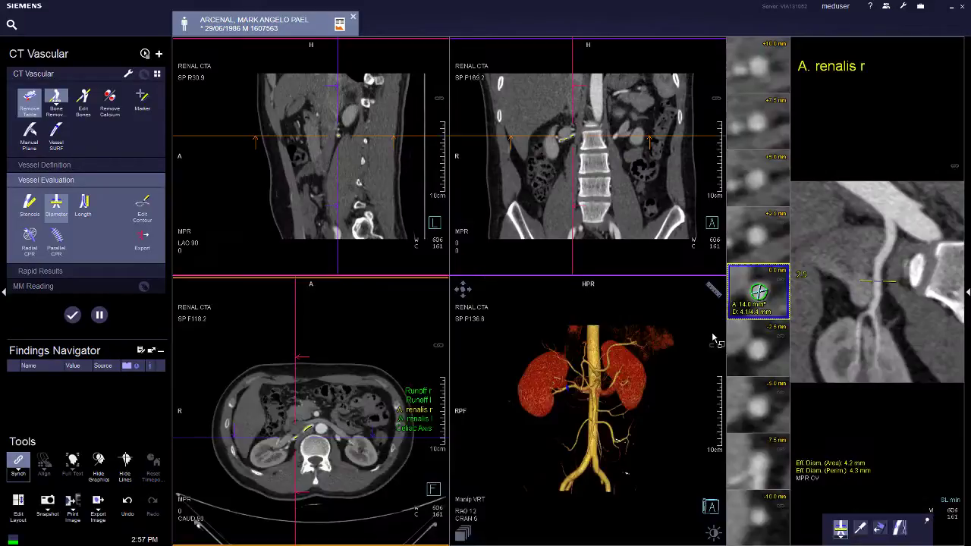
pyautogui.doubleClick(779, 301)
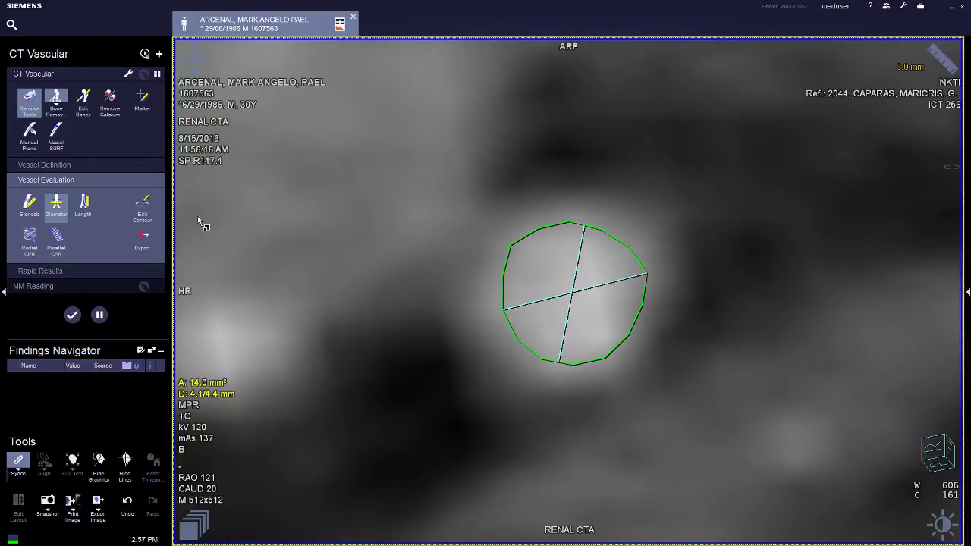
pyautogui.click(139, 214)
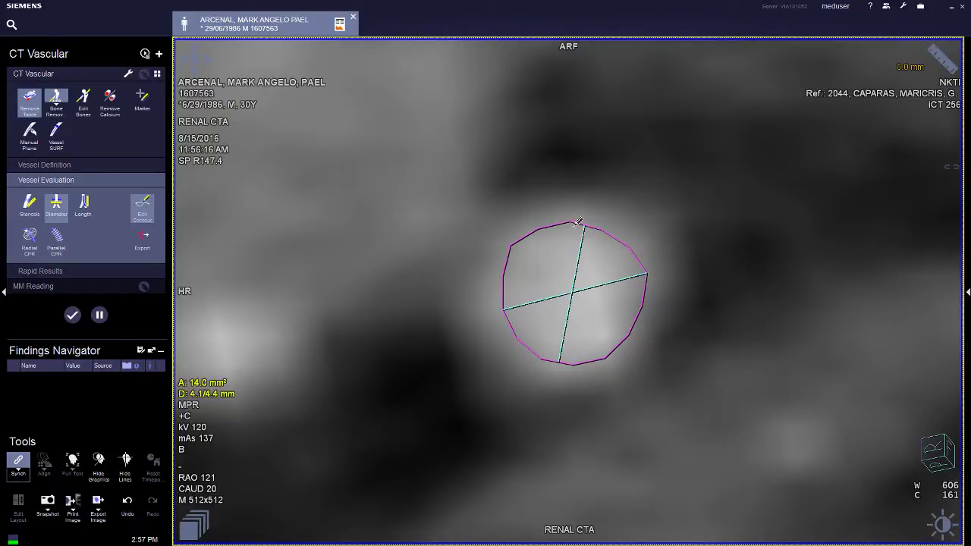
pyautogui.moveTo(578, 219); pyautogui.dragTo(562, 229)
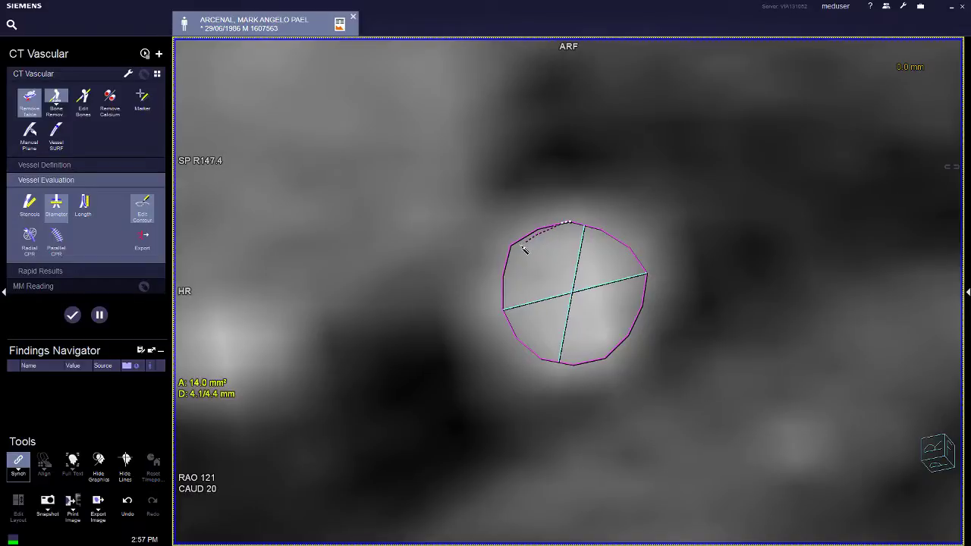
pyautogui.moveTo(512, 259); pyautogui.dragTo(506, 265)
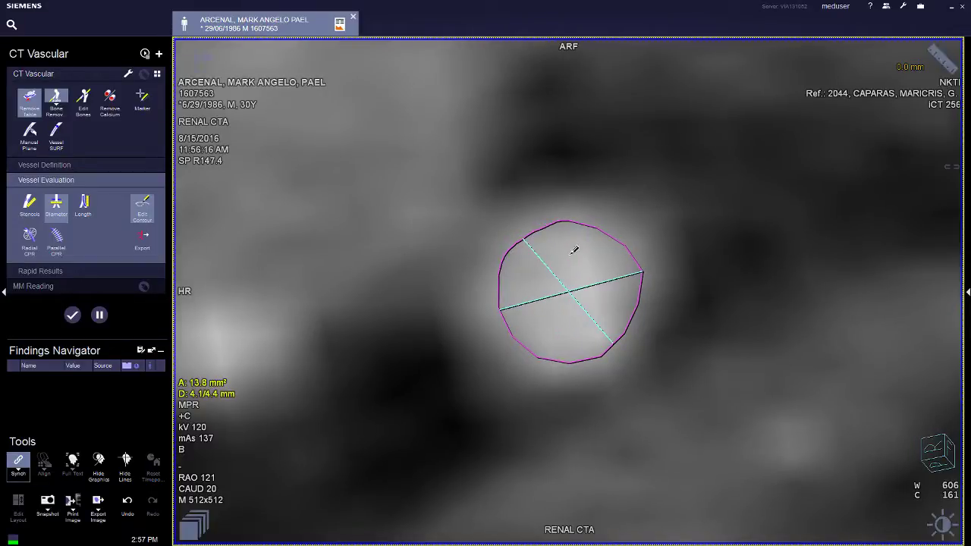
pyautogui.doubleClick(644, 233)
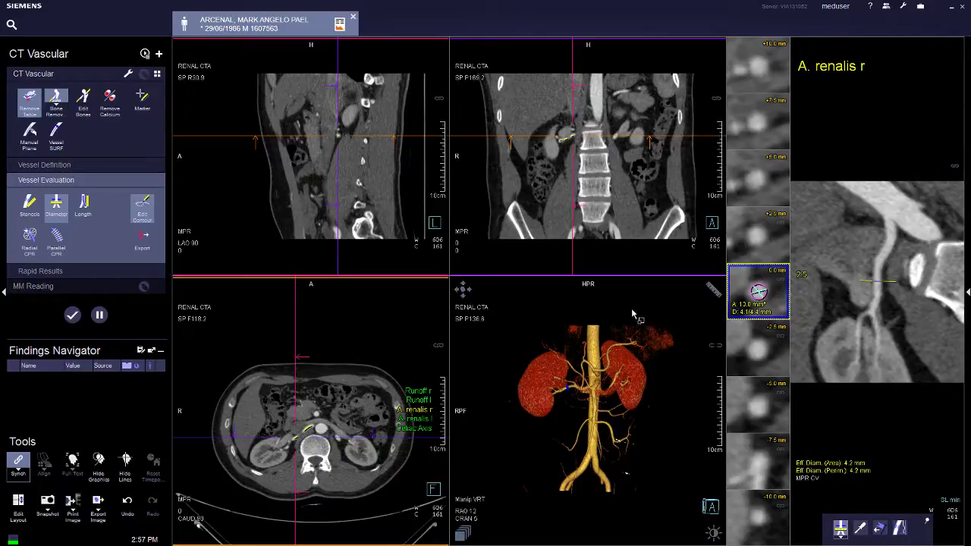
# - Measure stenosis on A. renalis r, placing reference markers about 12.5 mm above and 14.9 mm below the mid-vessel stenosis marker
pyautogui.click(29, 204)
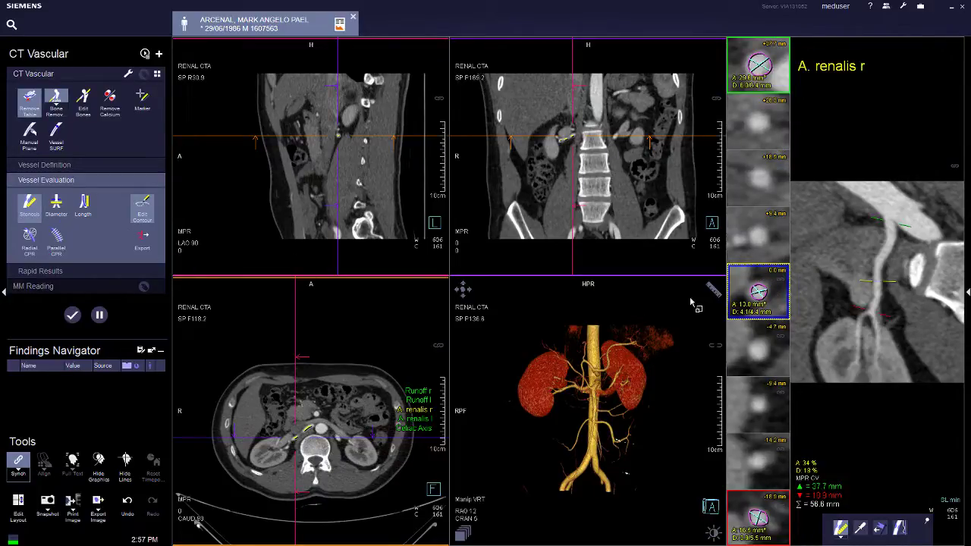
pyautogui.moveTo(889, 281); pyautogui.dragTo(889, 270)
pyautogui.moveTo(908, 226); pyautogui.dragTo(902, 251)
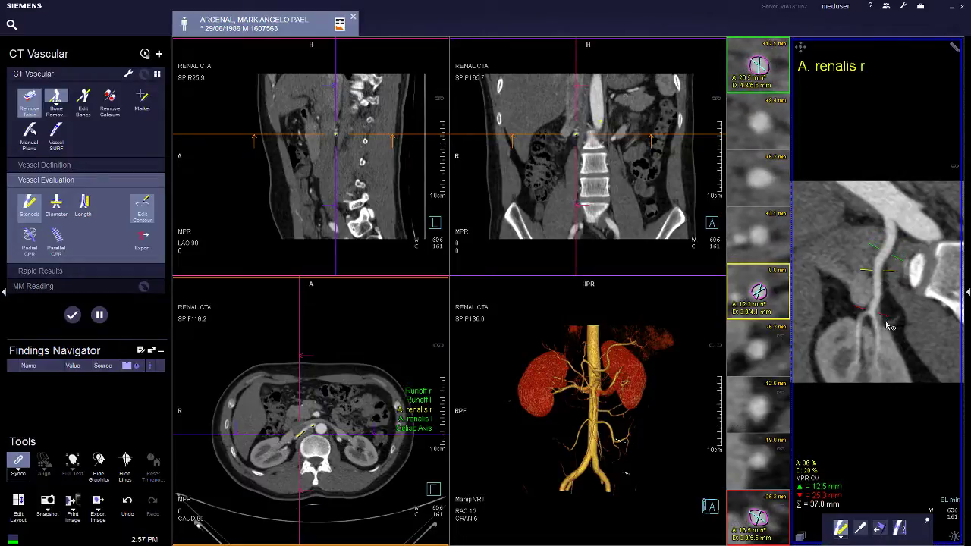
pyautogui.moveTo(885, 313); pyautogui.dragTo(882, 330)
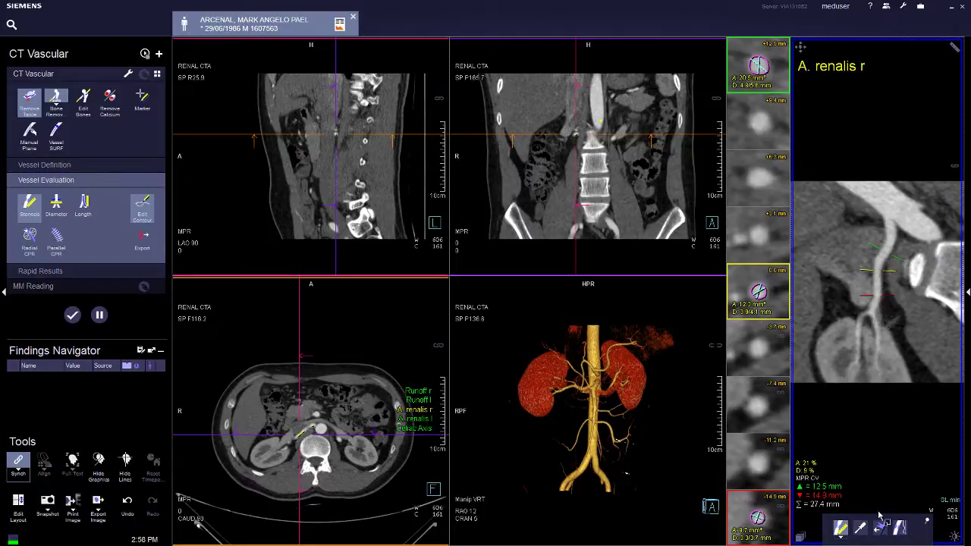
# - Try the single reference pointer options for the stenosis measurement and settle on Two Reference Pointers
pyautogui.click(860, 528)
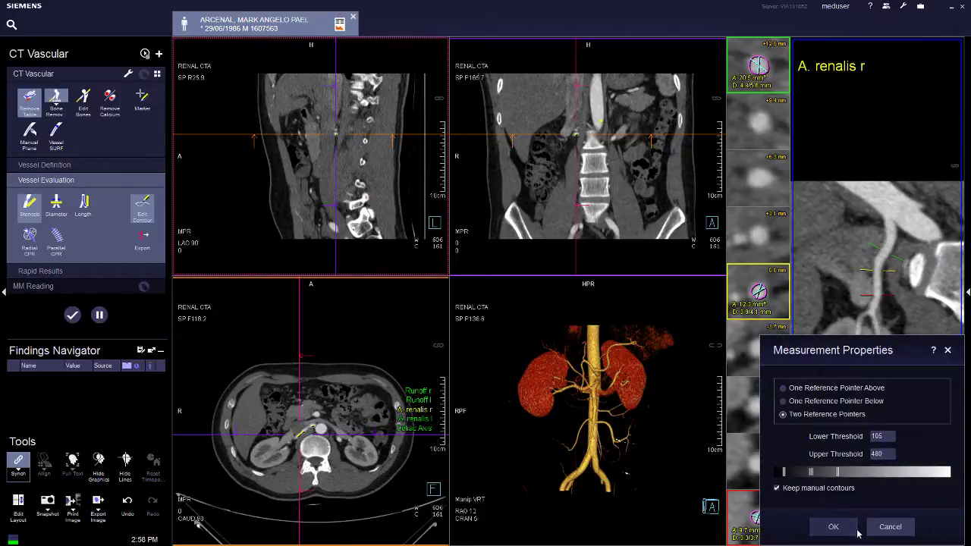
pyautogui.click(838, 403)
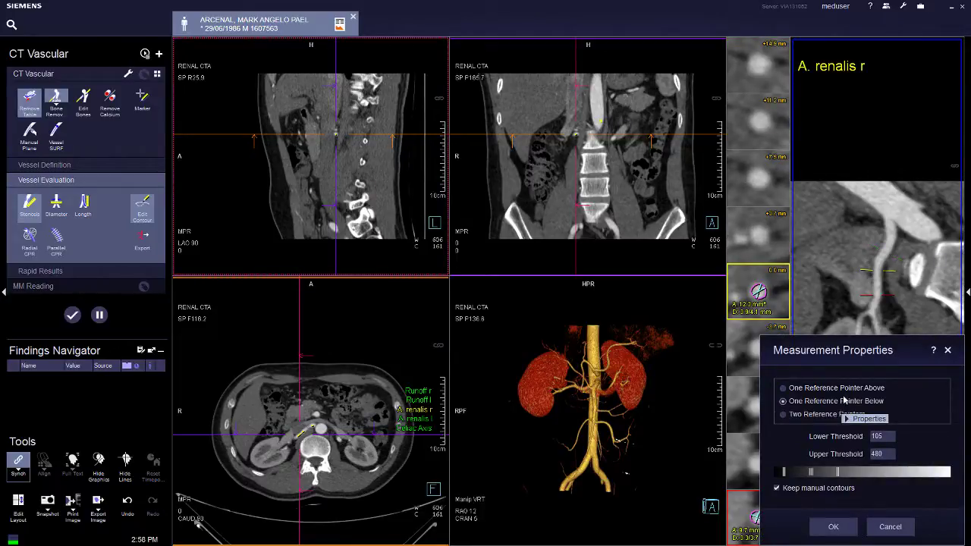
pyautogui.click(844, 389)
pyautogui.click(843, 417)
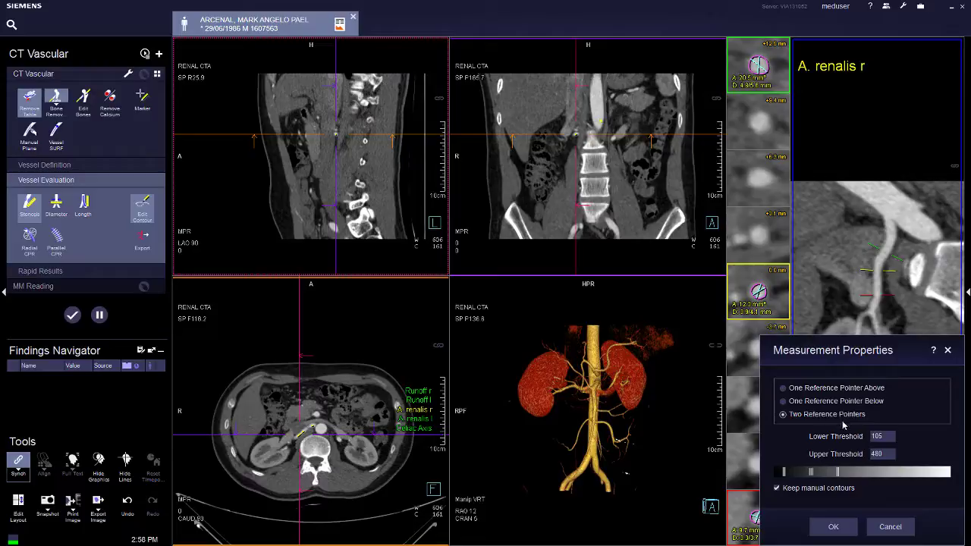
pyautogui.click(842, 528)
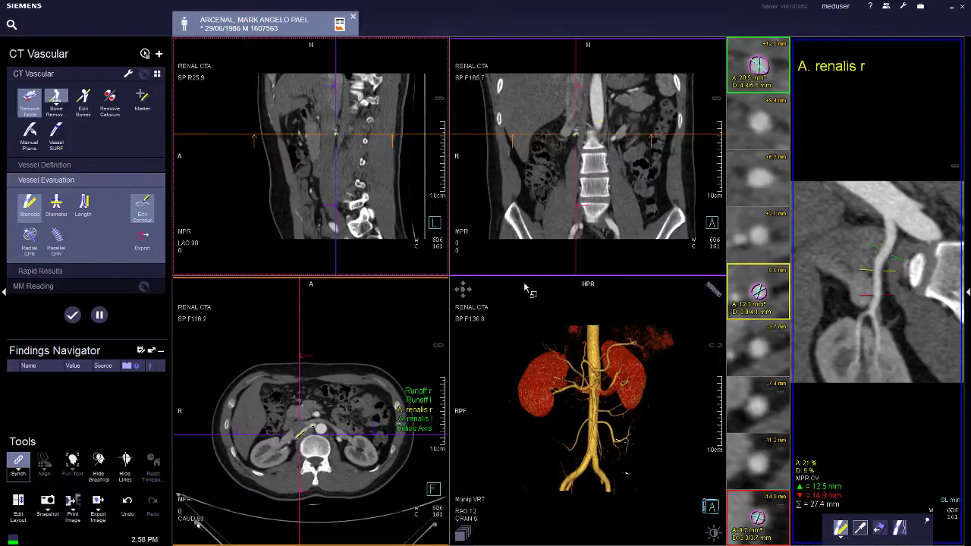
# - Generate a radial CPR series of A. renalis r in 30-degree steps and review its images from the results
pyautogui.click(30, 240)
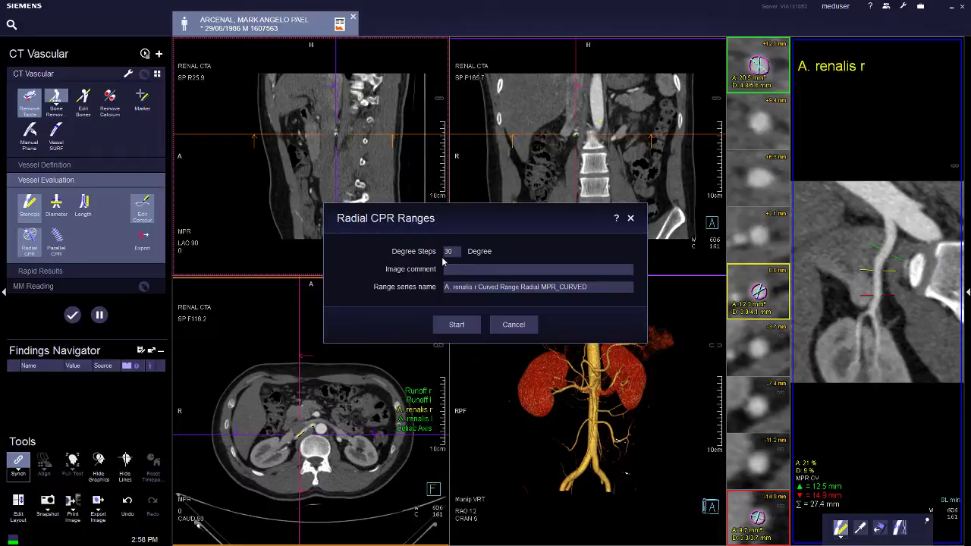
pyautogui.click(458, 325)
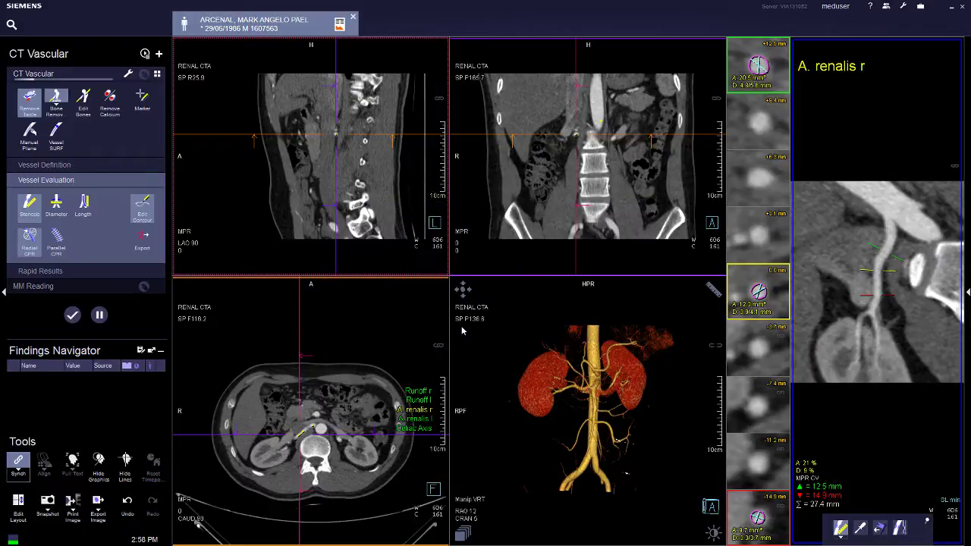
pyautogui.click(968, 292)
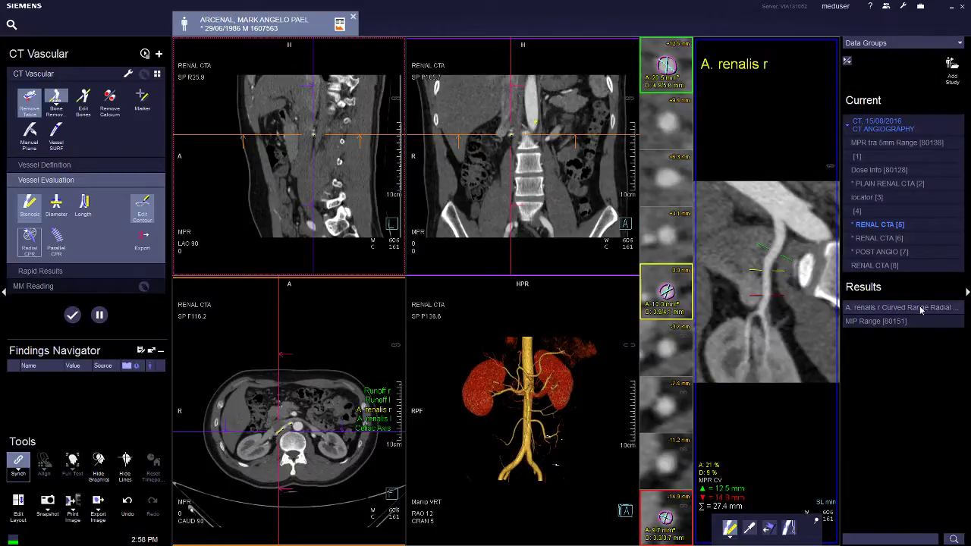
pyautogui.moveTo(922, 309)
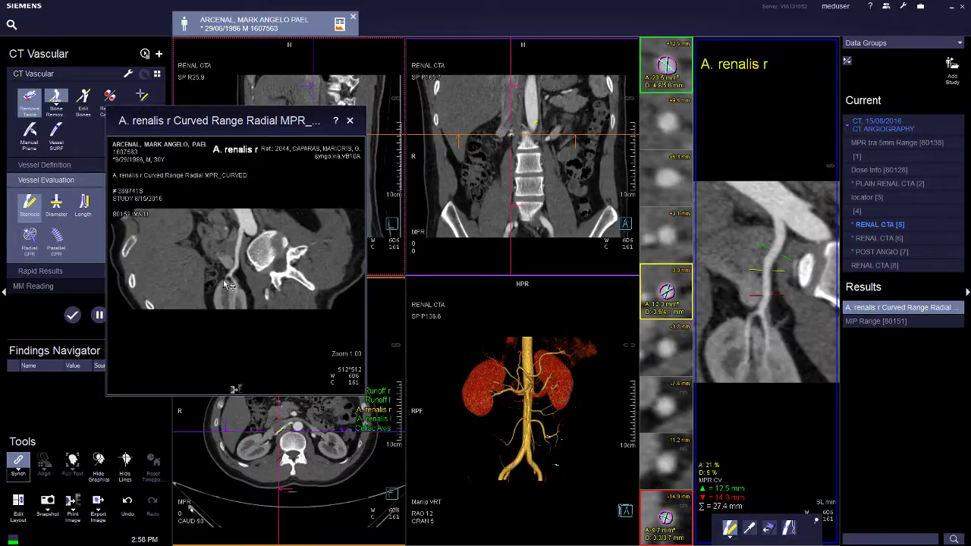
pyautogui.scroll(3, 249, 277)
pyautogui.scroll(-2, 248, 277)
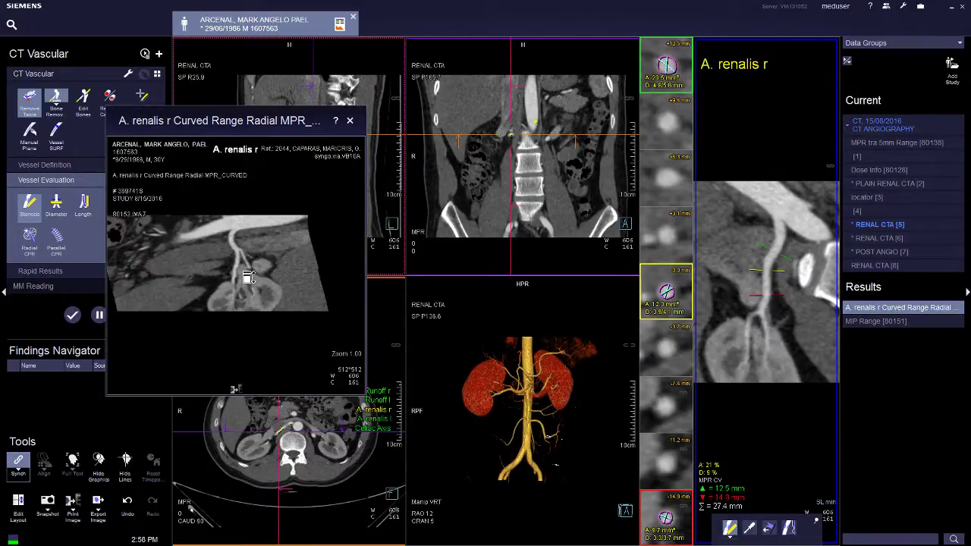
pyautogui.scroll(3, 241, 277)
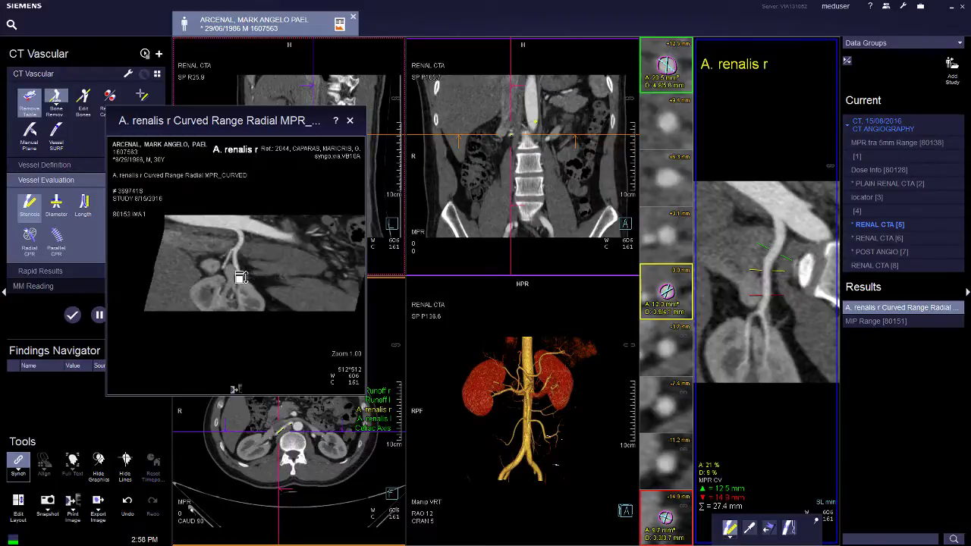
pyautogui.click(349, 120)
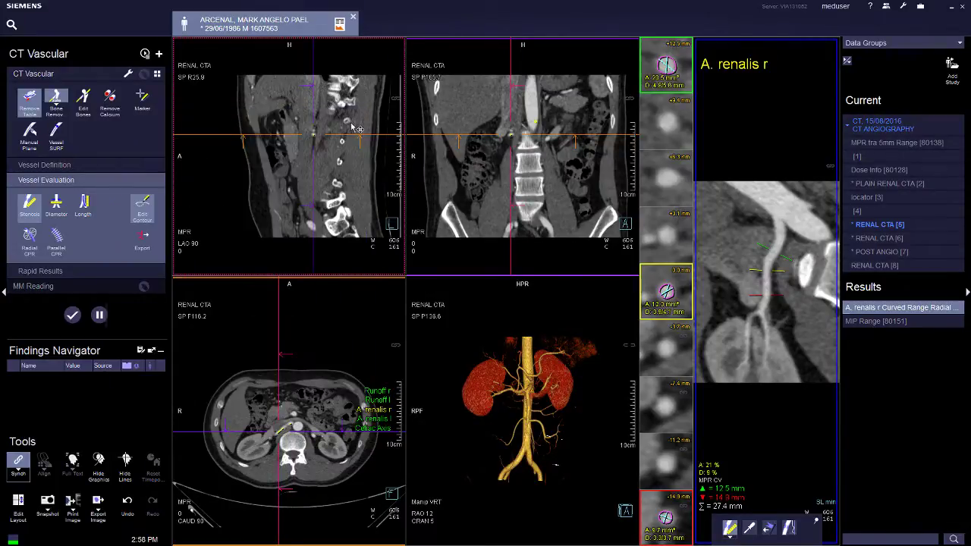
# - Generate a parallel CPR cross-section series of A. renalis r at 2 mm distance, review its images, and hide the data list
pyautogui.click(55, 245)
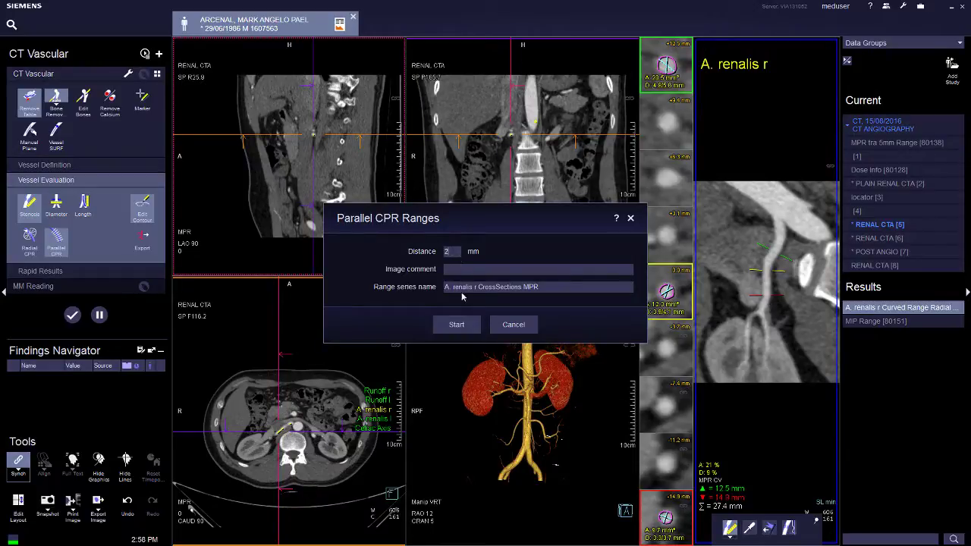
pyautogui.click(456, 324)
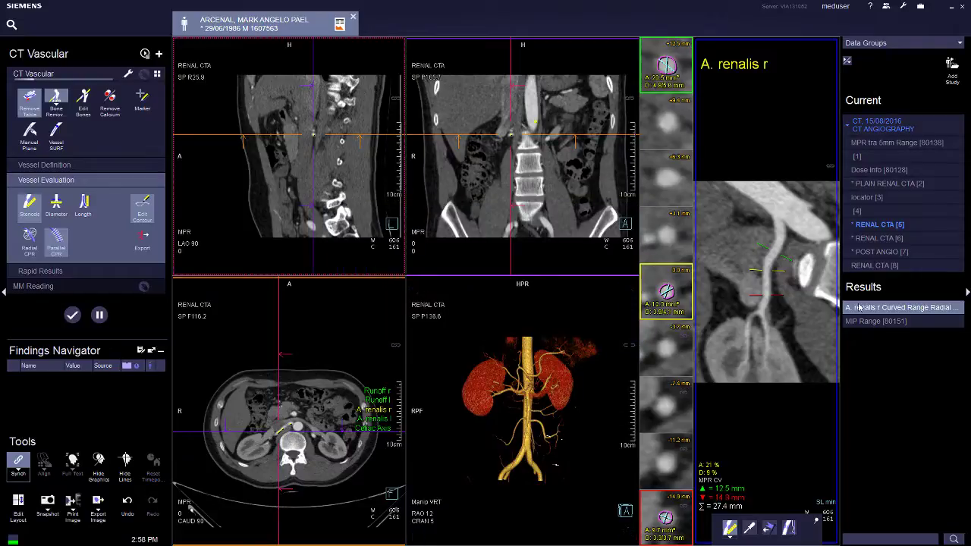
pyautogui.click(906, 308)
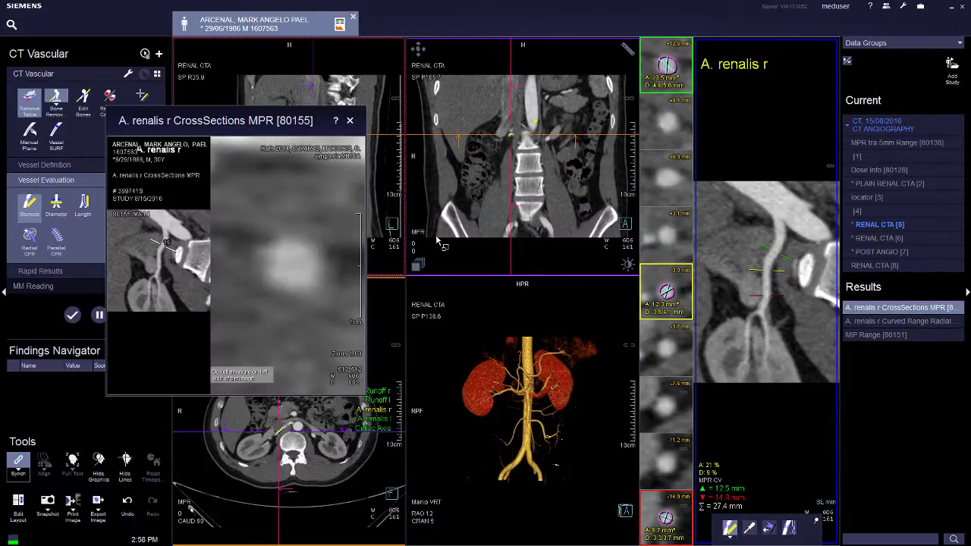
pyautogui.scroll(4, 283, 261)
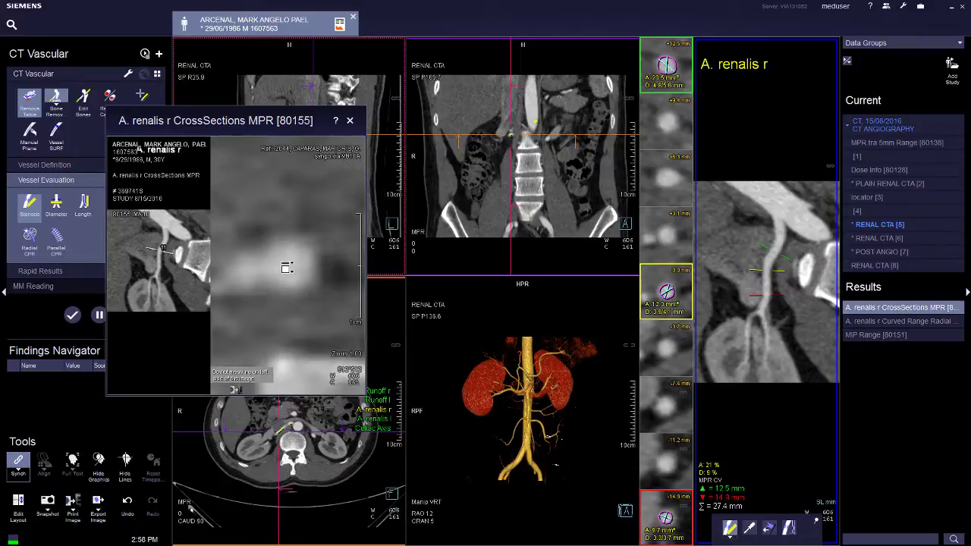
pyautogui.scroll(5, 287, 267)
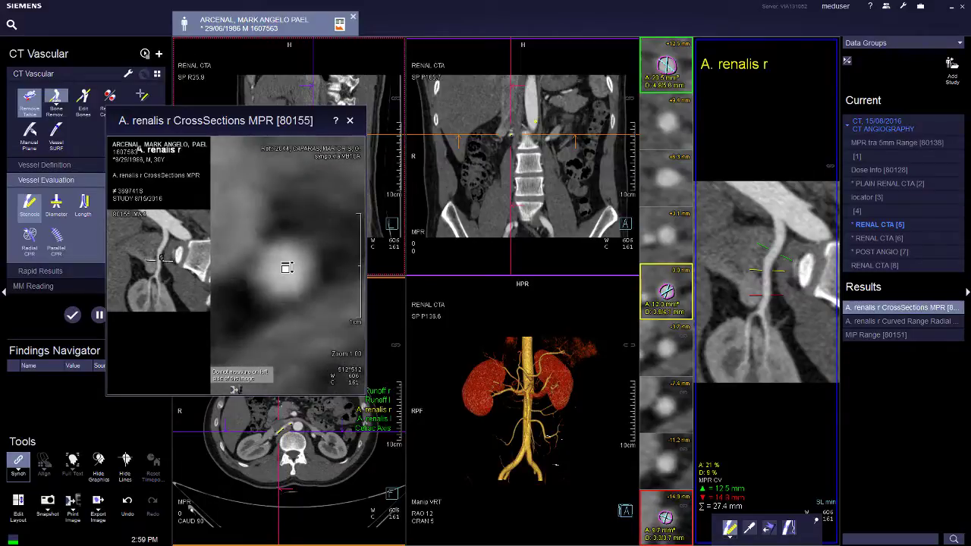
pyautogui.scroll(5, 287, 268)
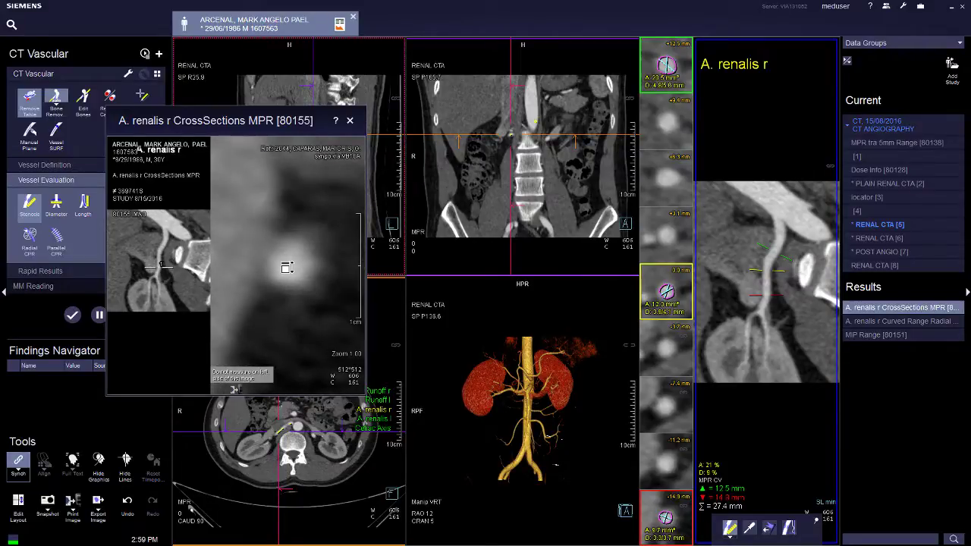
pyautogui.scroll(-7, 287, 267)
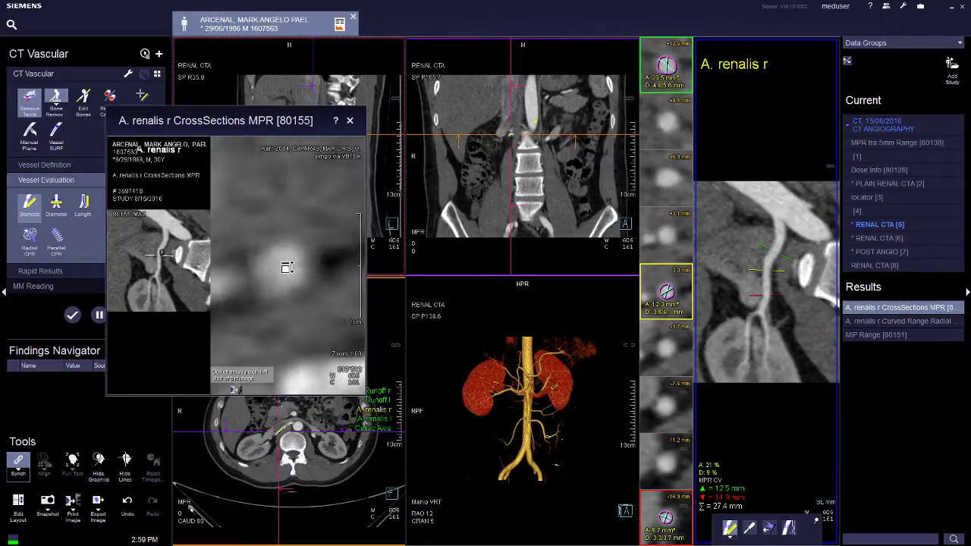
pyautogui.click(350, 122)
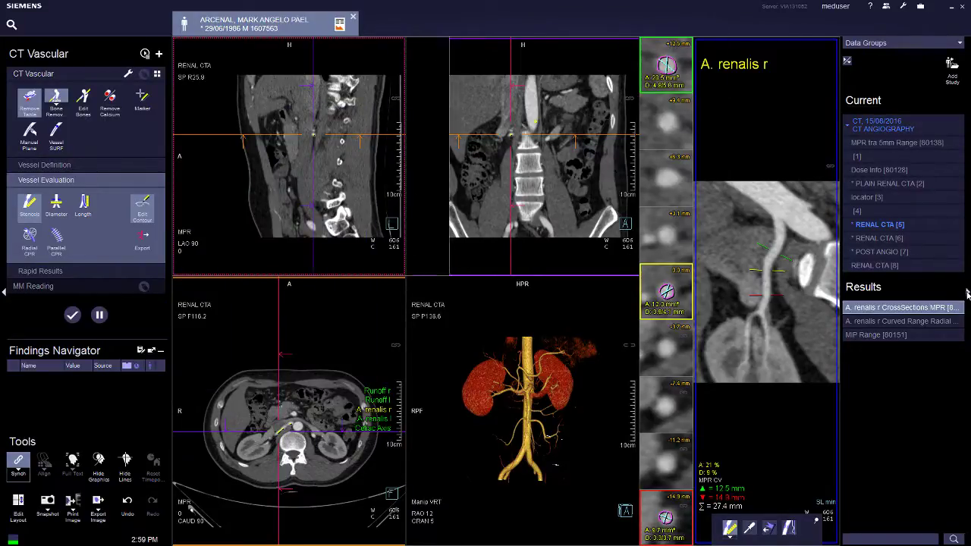
pyautogui.click(966, 292)
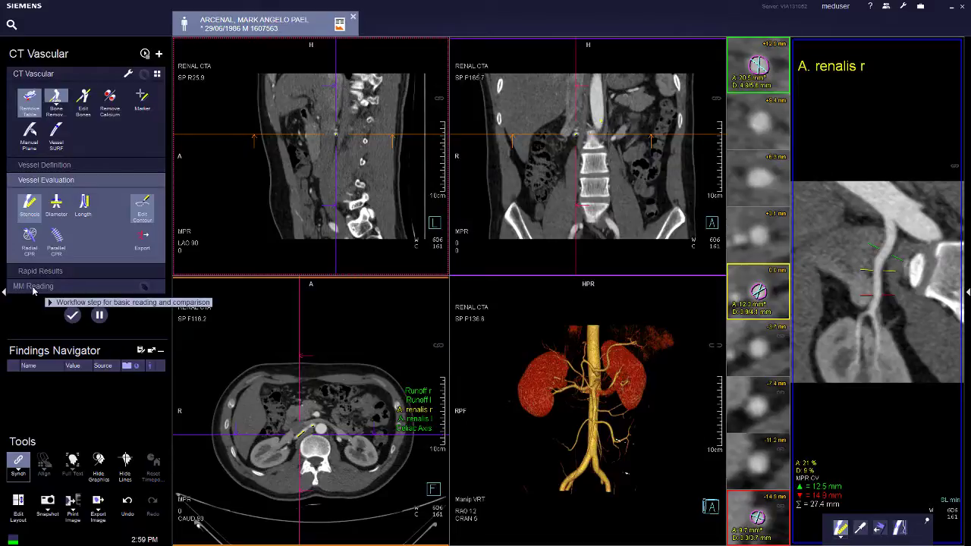
# - Browse the sagittal and coronal MPR slices through the spine, aorta and kidneys
pyautogui.moveTo(364, 219); pyautogui.dragTo(363, 241)
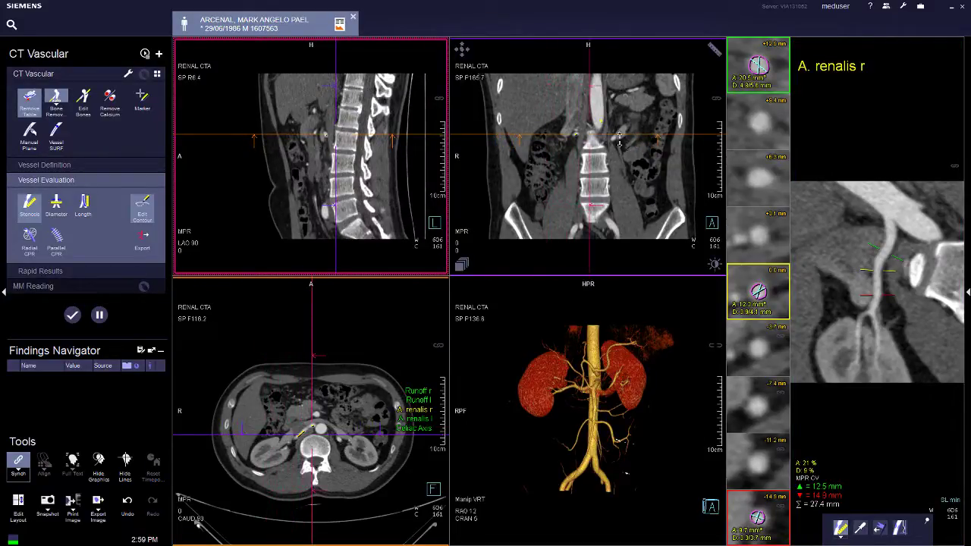
pyautogui.moveTo(581, 179); pyautogui.dragTo(558, 142)
pyautogui.scroll(6, 588, 155)
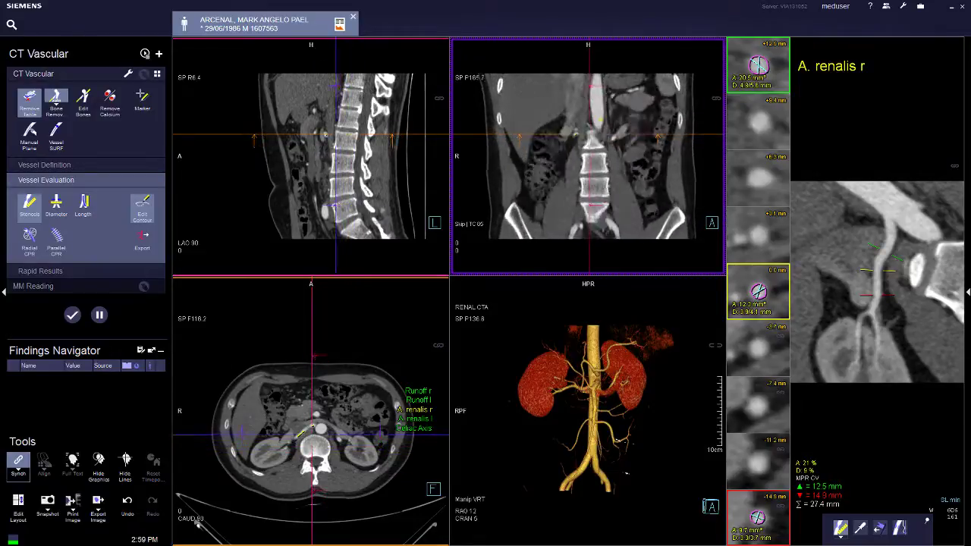
pyautogui.scroll(-10, 588, 156)
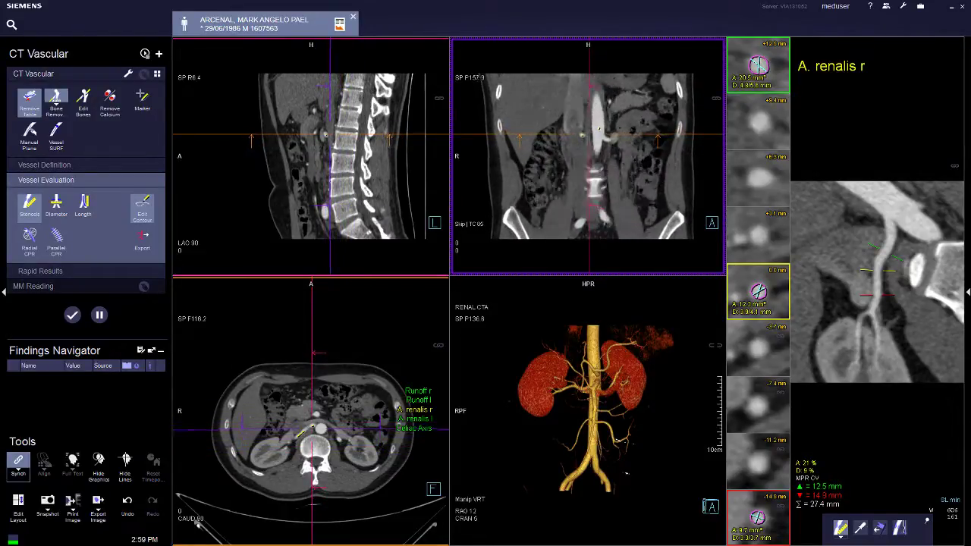
pyautogui.scroll(-5, 586, 179)
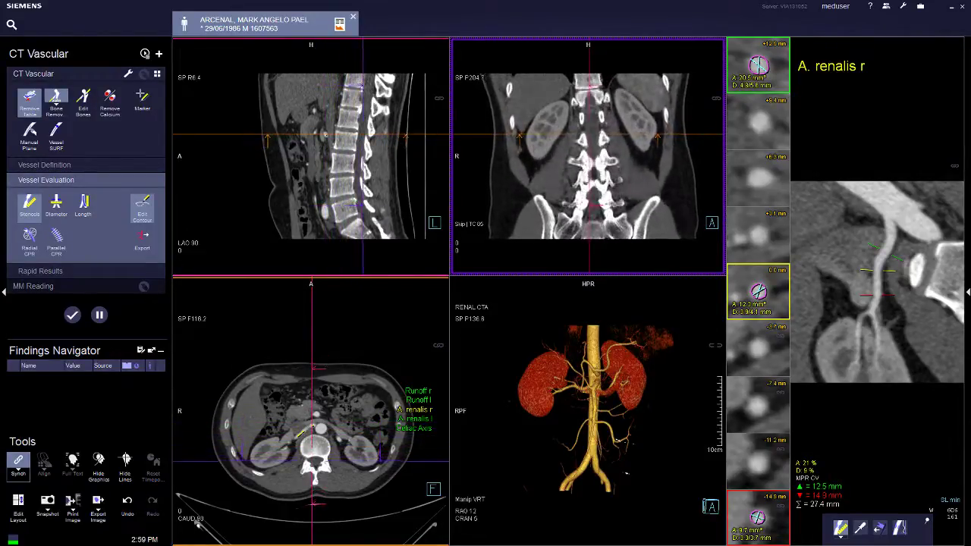